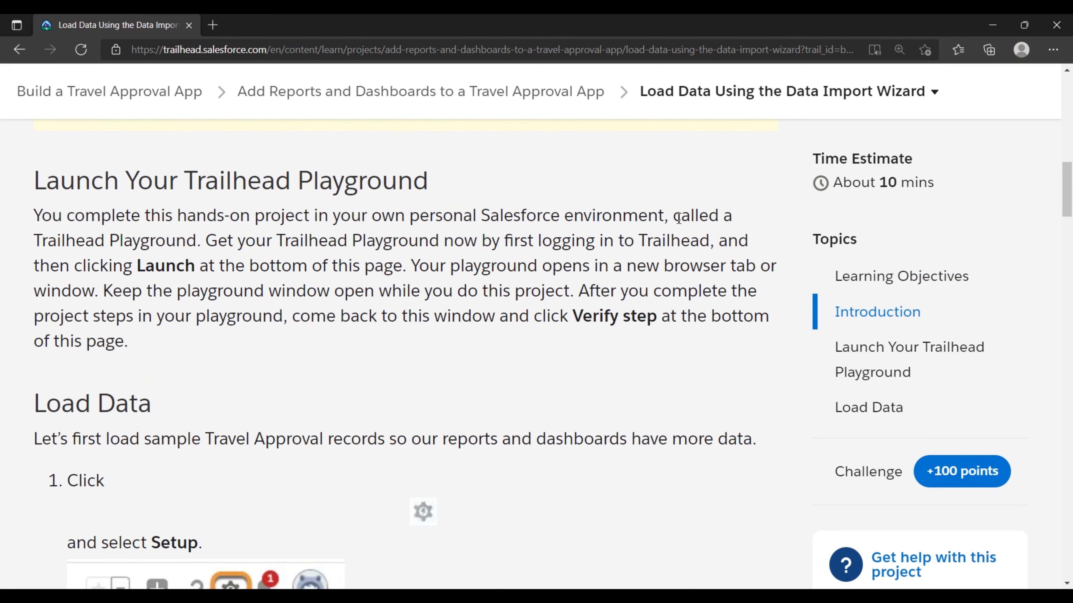
- Read the Launch Your Trailhead Playground section of the Load Data Using the Data Import Wizard page
{"action": "left_click_drag", "start_coordinate": [37, 188], "coordinate": [435, 193]}
{"action": "left_click_drag", "start_coordinate": [7, 215], "coordinate": [732, 214]}
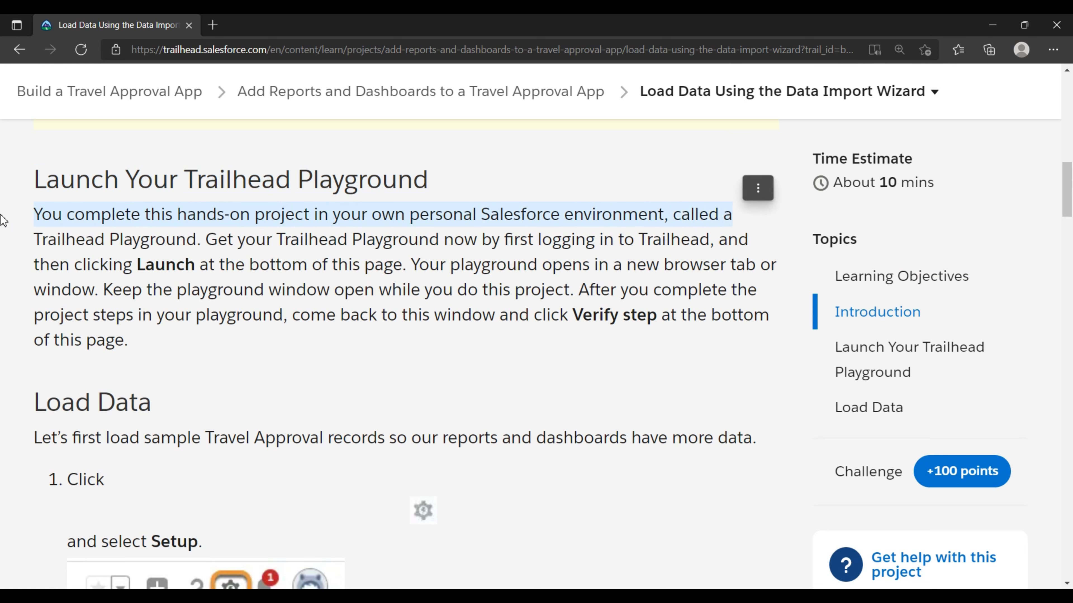
{"action": "left_click_drag", "start_coordinate": [41, 224], "coordinate": [186, 243]}
{"action": "left_click_drag", "start_coordinate": [17, 239], "coordinate": [741, 243]}
{"action": "left_click_drag", "start_coordinate": [28, 265], "coordinate": [776, 267]}
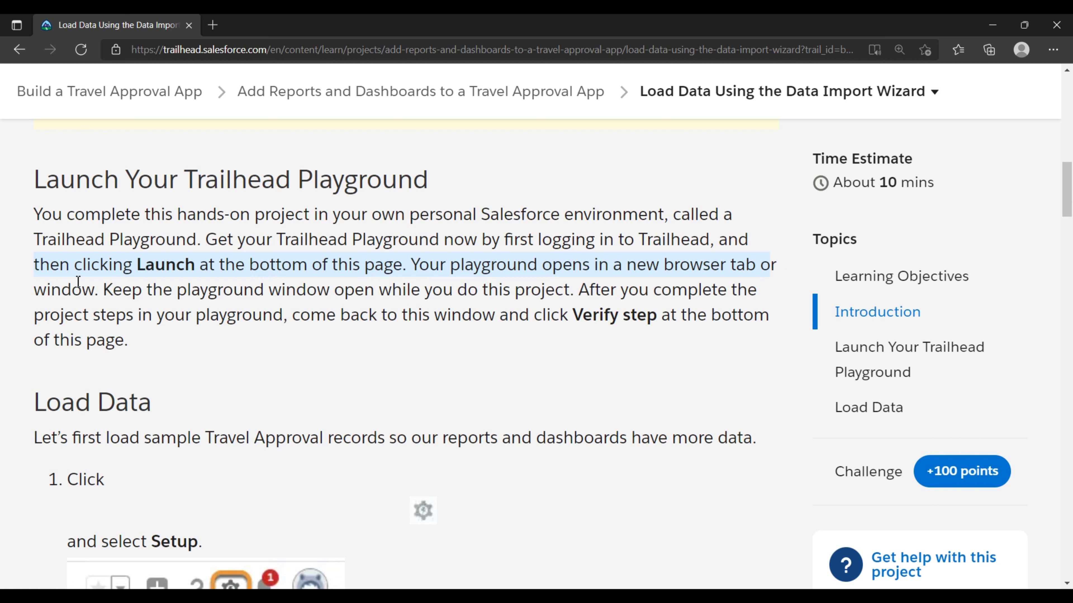
{"action": "left_click_drag", "start_coordinate": [31, 291], "coordinate": [757, 291]}
{"action": "left_click_drag", "start_coordinate": [14, 318], "coordinate": [769, 323]}
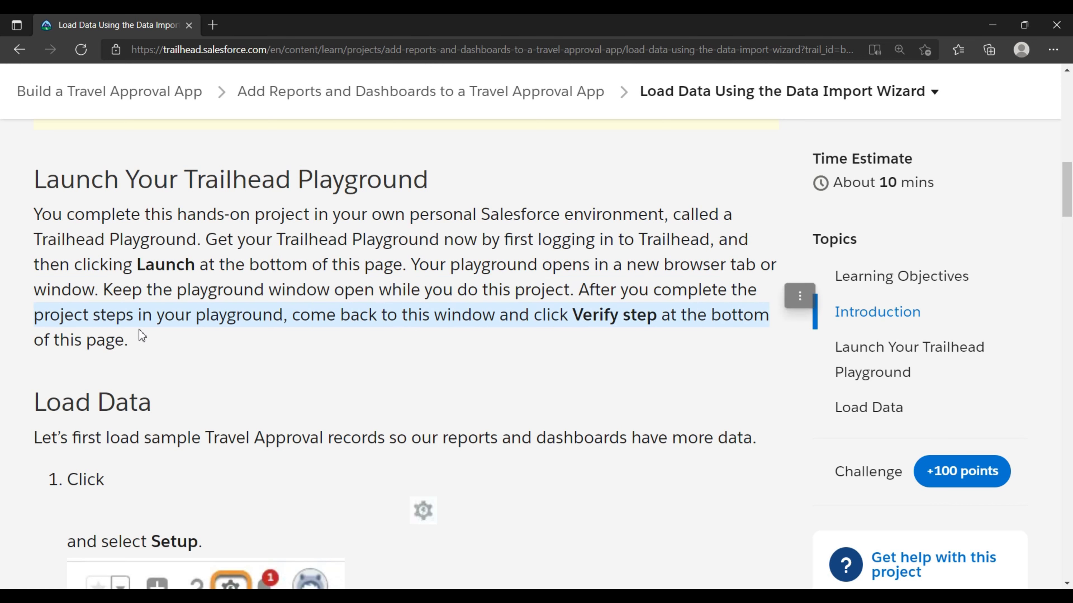
{"action": "left_click_drag", "start_coordinate": [42, 336], "coordinate": [139, 345]}
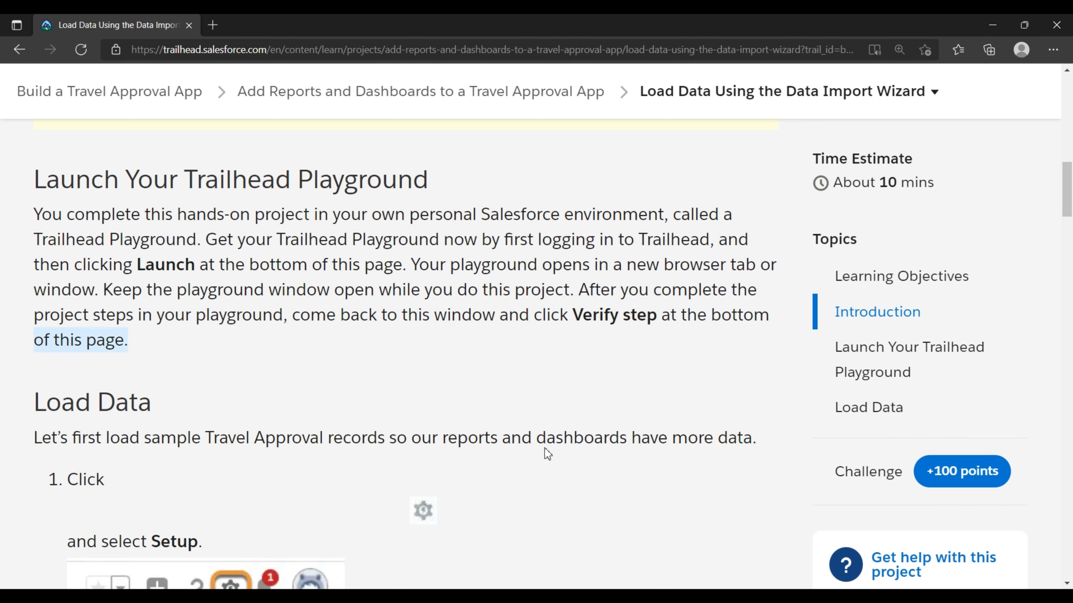
- Launch the Build Travel App playground from the Verify Step section and switch to the page it opens
{"action": "scroll", "coordinate": [546, 451], "scroll_direction": "down", "scroll_amount": 15}
{"action": "scroll", "coordinate": [590, 346], "scroll_direction": "down", "scroll_amount": 15}
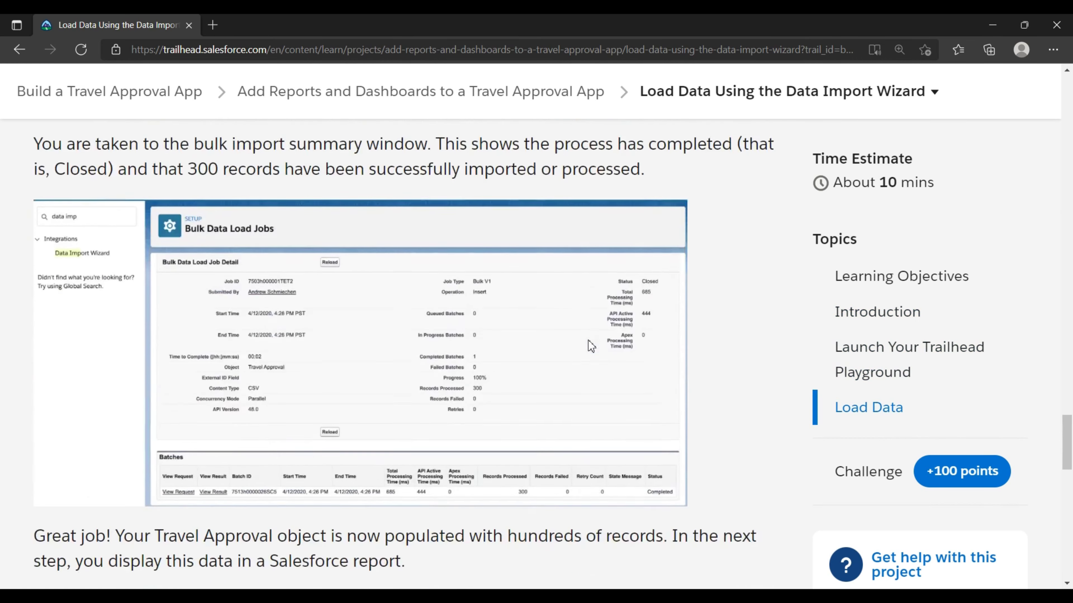
{"action": "scroll", "coordinate": [591, 345], "scroll_direction": "up", "scroll_amount": 5}
{"action": "scroll", "coordinate": [589, 340], "scroll_direction": "up", "scroll_amount": 4}
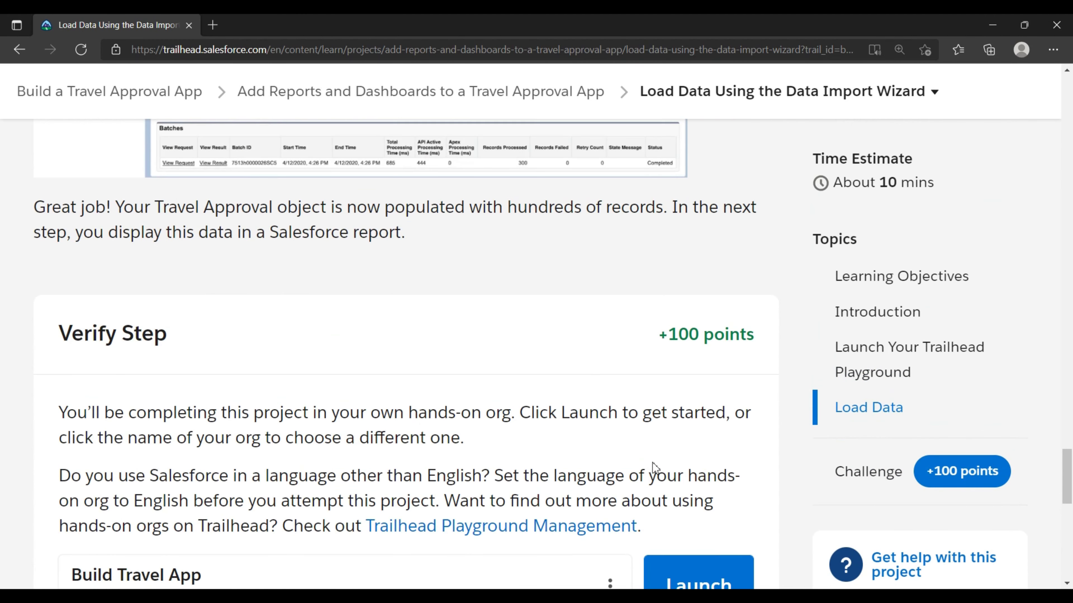
{"action": "scroll", "coordinate": [691, 457], "scroll_direction": "down", "scroll_amount": 2}
{"action": "left_click", "coordinate": [704, 510]}
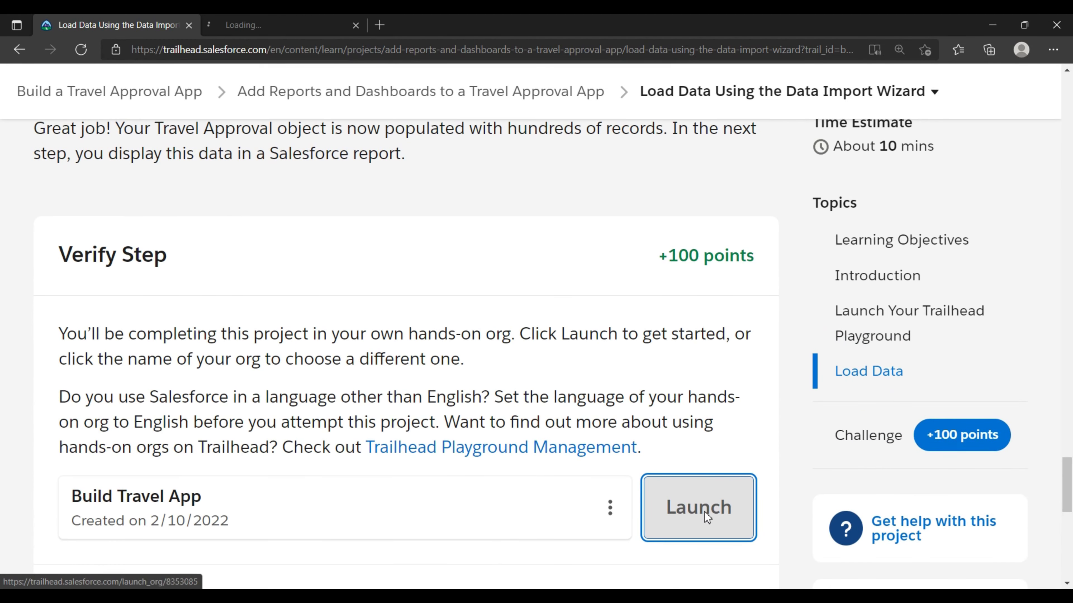
{"action": "left_click", "coordinate": [342, 21]}
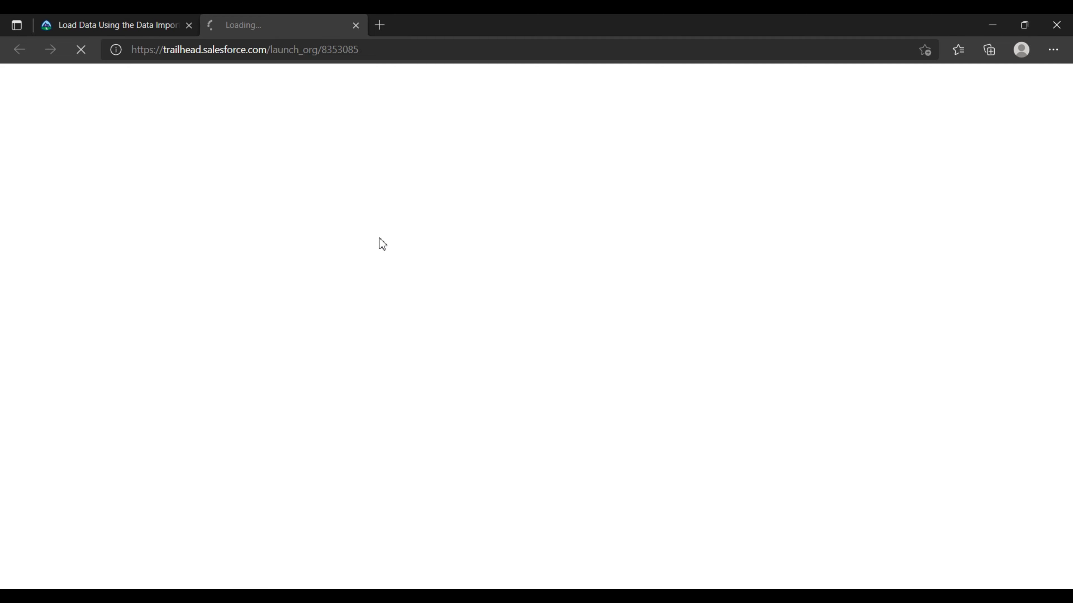
- Return to the Trailhead page and read the first instruction of the Load Data section
{"action": "left_click", "coordinate": [143, 25]}
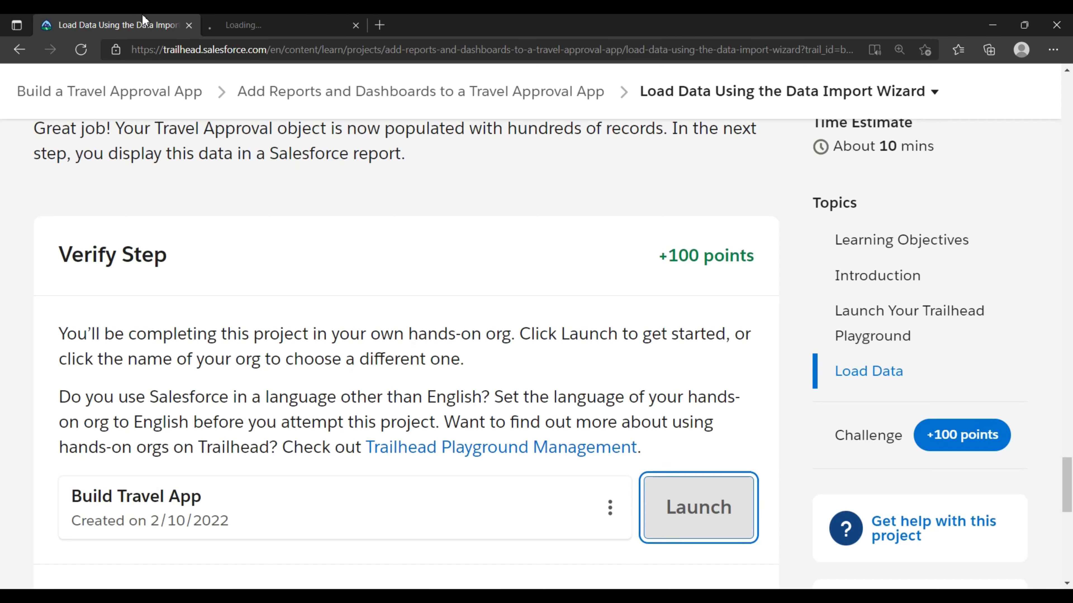
{"action": "scroll", "coordinate": [525, 181], "scroll_direction": "up", "scroll_amount": 10}
{"action": "scroll", "coordinate": [526, 181], "scroll_direction": "up", "scroll_amount": 20}
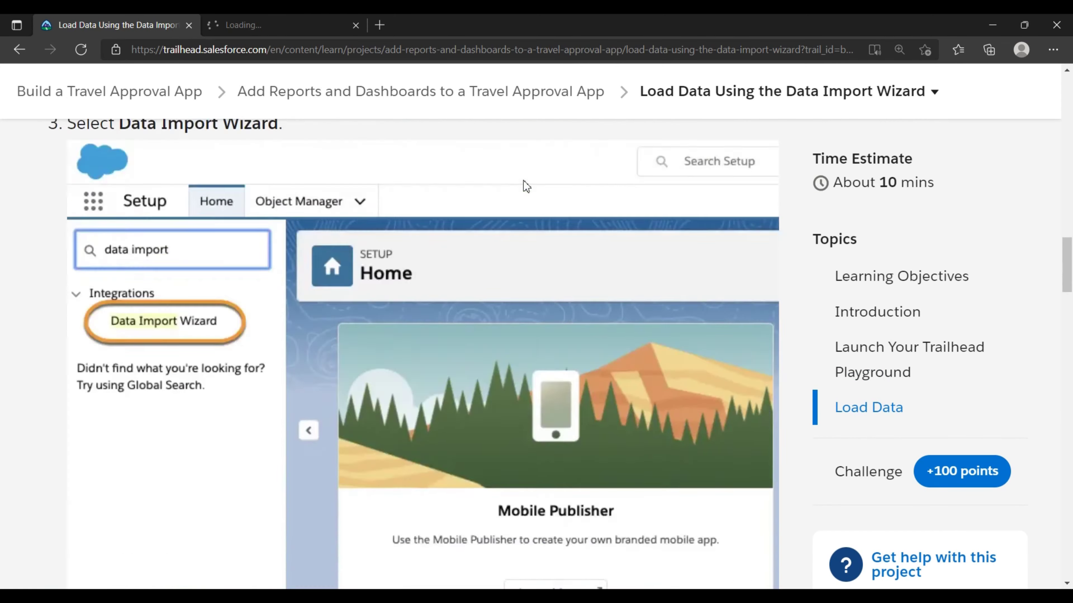
{"action": "scroll", "coordinate": [526, 186], "scroll_direction": "down", "scroll_amount": 15}
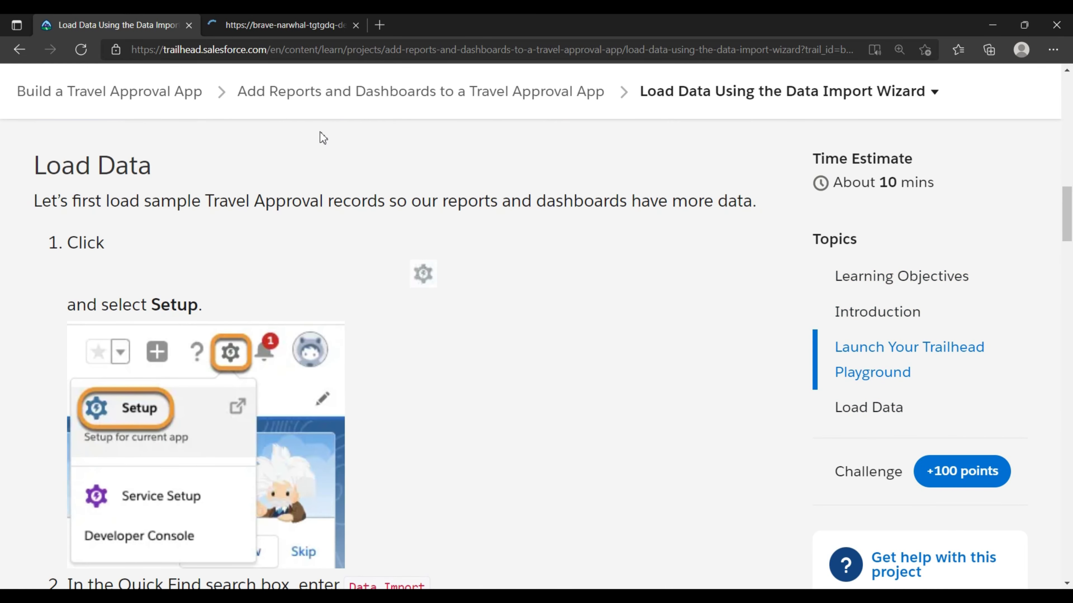
{"action": "left_click_drag", "start_coordinate": [35, 165], "coordinate": [153, 175]}
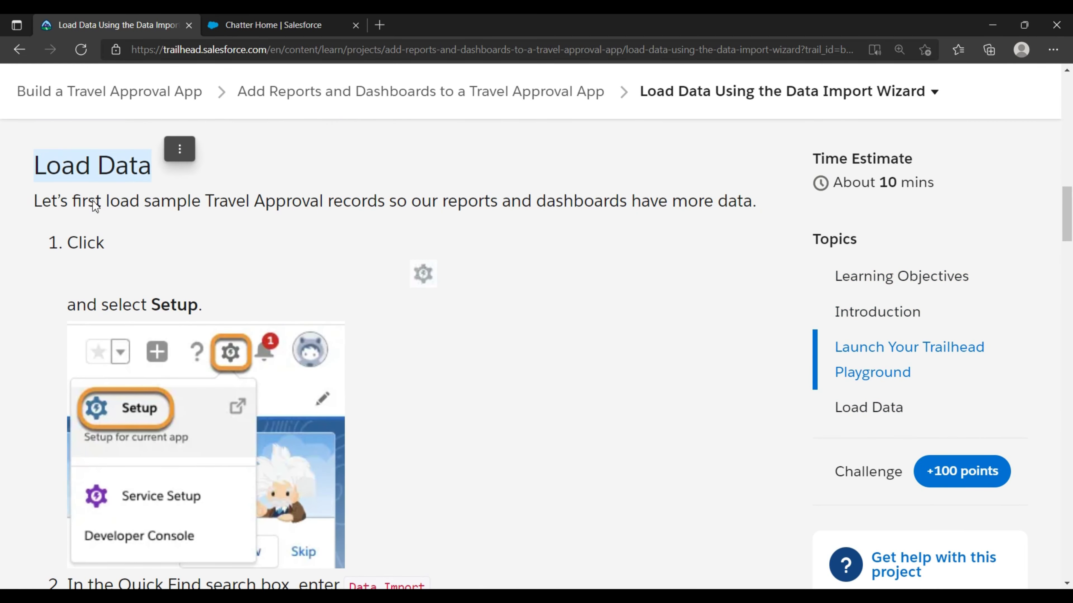
{"action": "left_click_drag", "start_coordinate": [31, 204], "coordinate": [750, 210]}
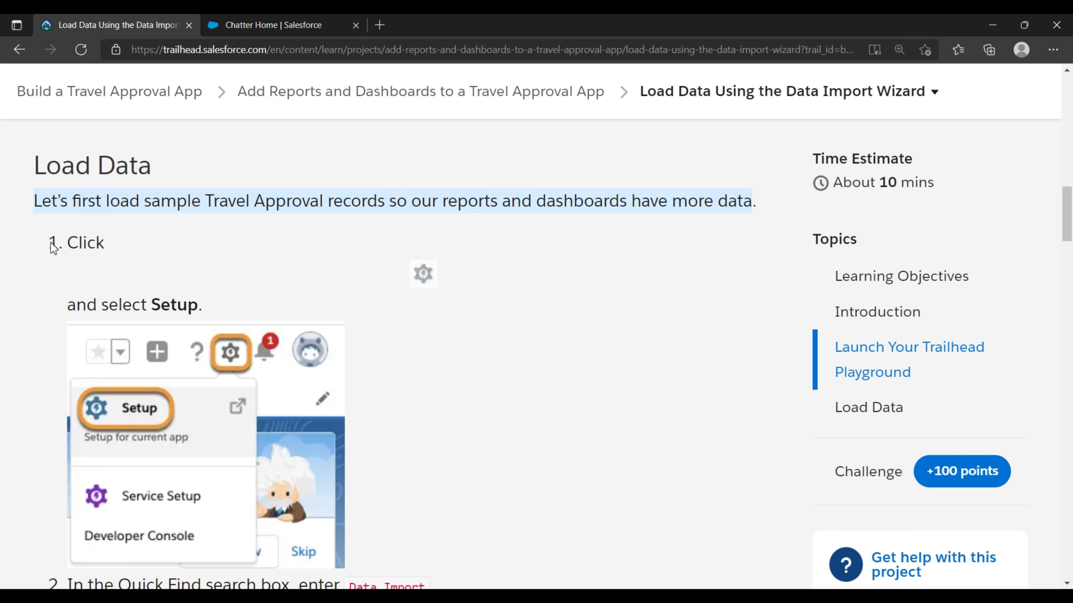
{"action": "left_click_drag", "start_coordinate": [52, 249], "coordinate": [108, 245]}
{"action": "left_click_drag", "start_coordinate": [68, 305], "coordinate": [198, 312]}
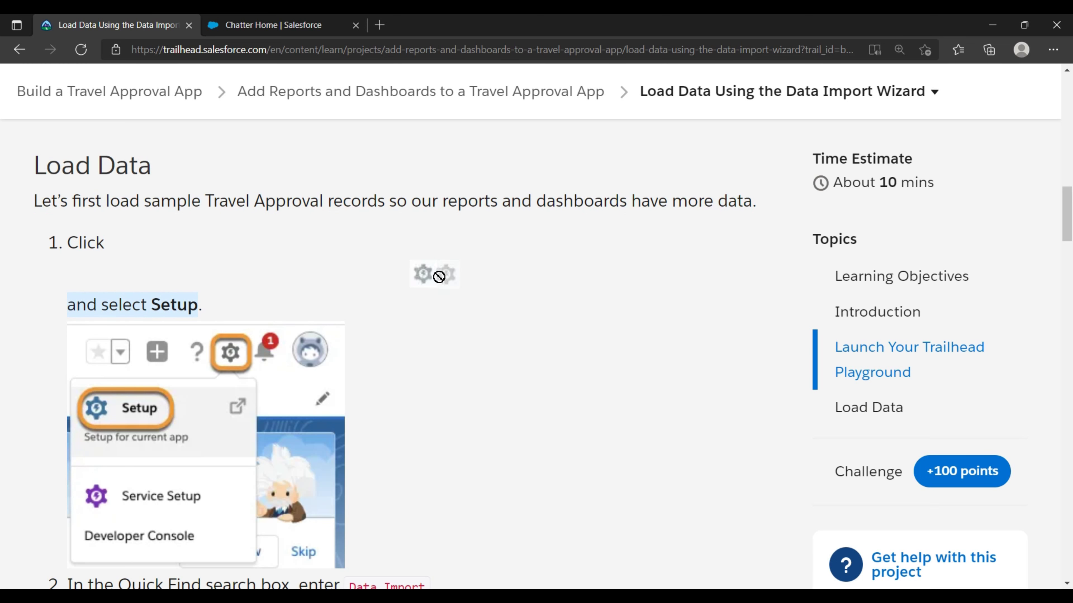
- Open Setup for the Travel App playground and switch to the Setup page
{"action": "left_click", "coordinate": [293, 26]}
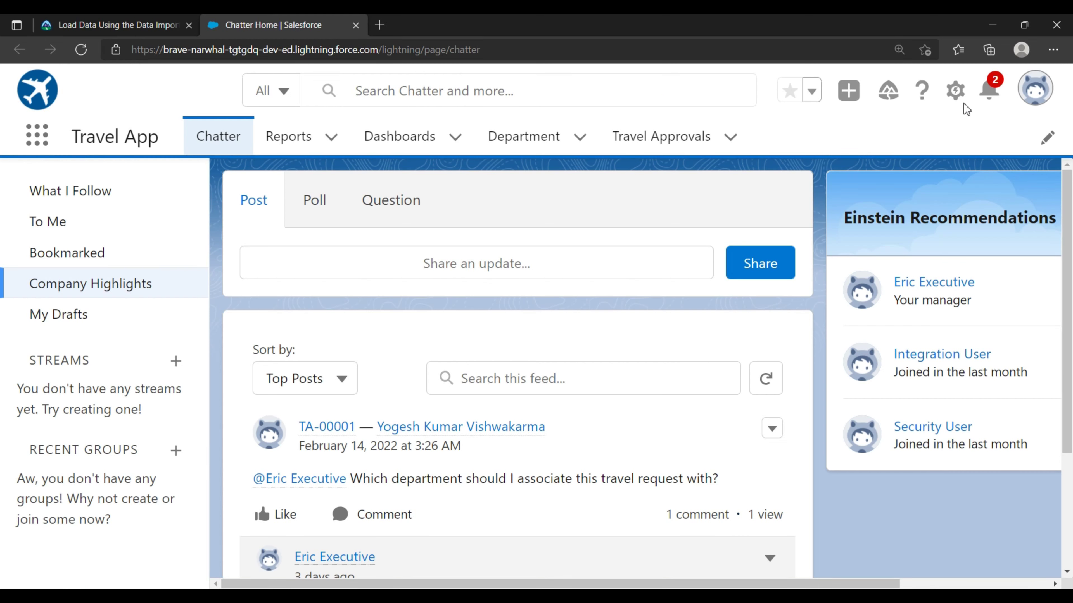
{"action": "left_click", "coordinate": [956, 91]}
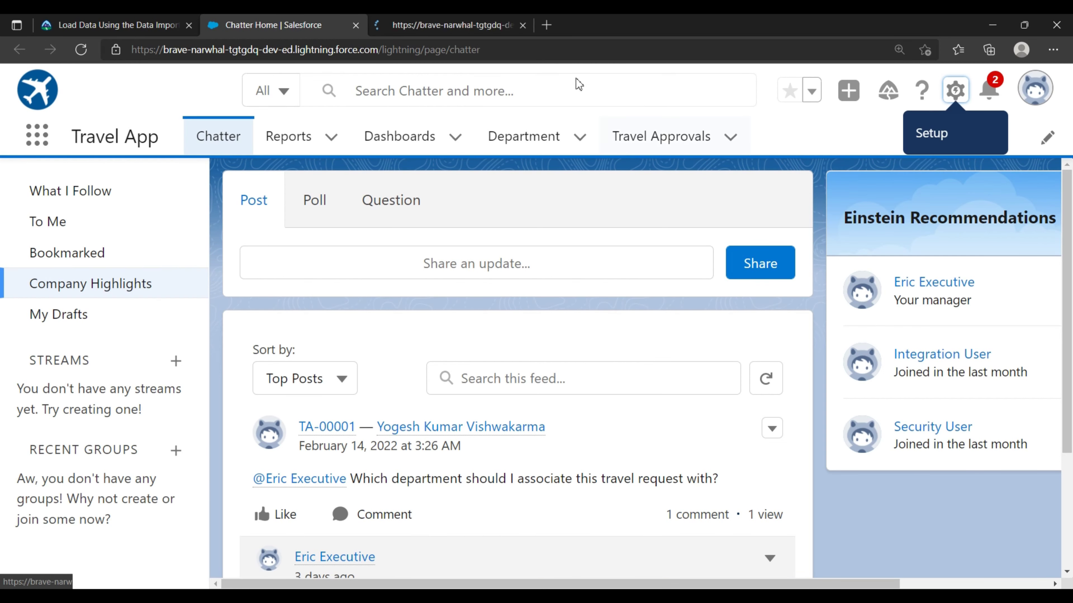
{"action": "left_click", "coordinate": [474, 21]}
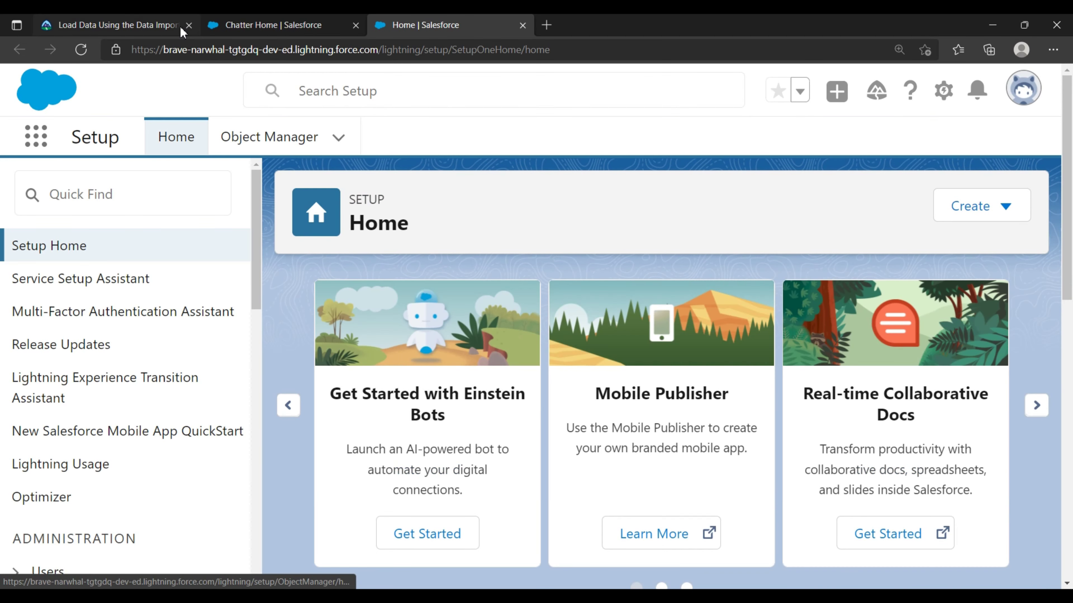
- Copy the term "Data Import" from instruction 2 on the Trailhead page and search for it in Setup's Quick Find
{"action": "left_click", "coordinate": [179, 25]}
{"action": "scroll", "coordinate": [305, 243], "scroll_direction": "down", "scroll_amount": 5}
{"action": "scroll", "coordinate": [305, 249], "scroll_direction": "down", "scroll_amount": 2}
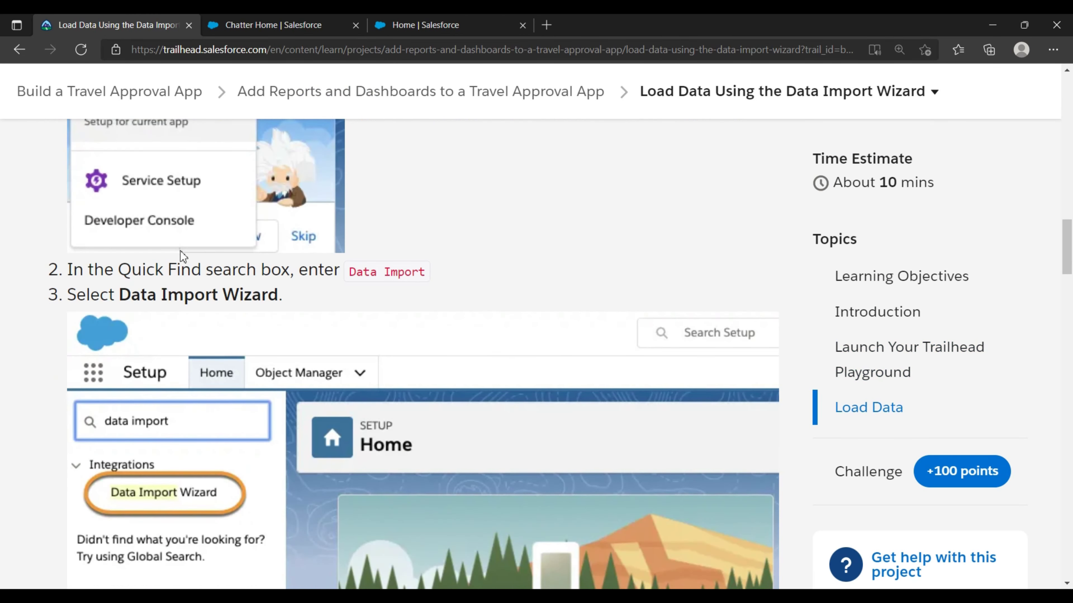
{"action": "left_click_drag", "start_coordinate": [74, 269], "coordinate": [421, 269]}
{"action": "left_click", "coordinate": [405, 295]}
{"action": "left_click_drag", "start_coordinate": [351, 273], "coordinate": [424, 273]}
{"action": "key", "text": "ctrl+c"}
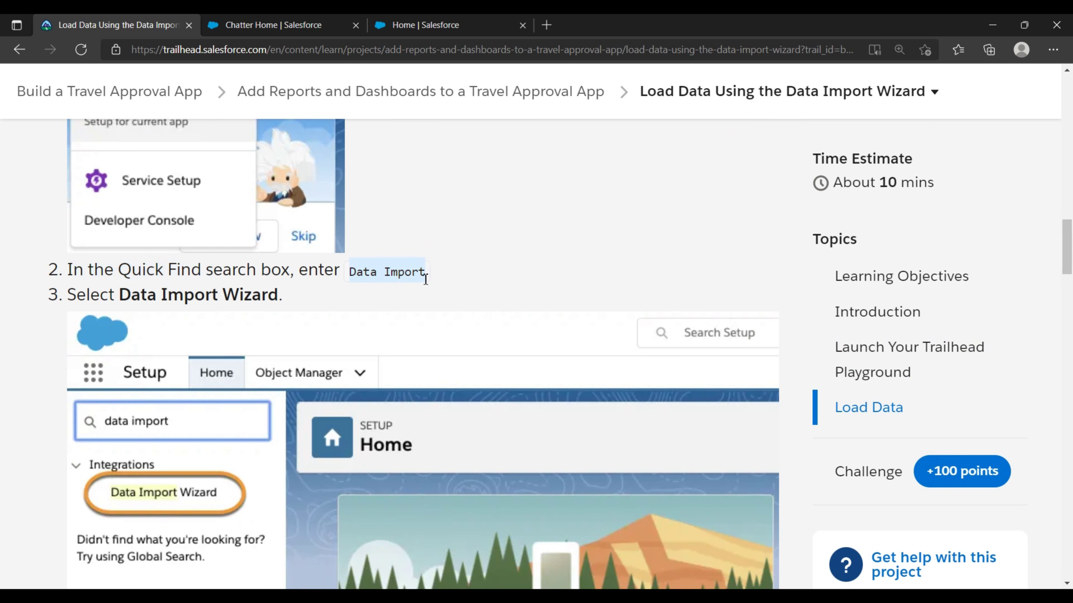
{"action": "left_click", "coordinate": [430, 24]}
{"action": "left_click", "coordinate": [154, 183]}
{"action": "key", "text": "ctrl+v"}
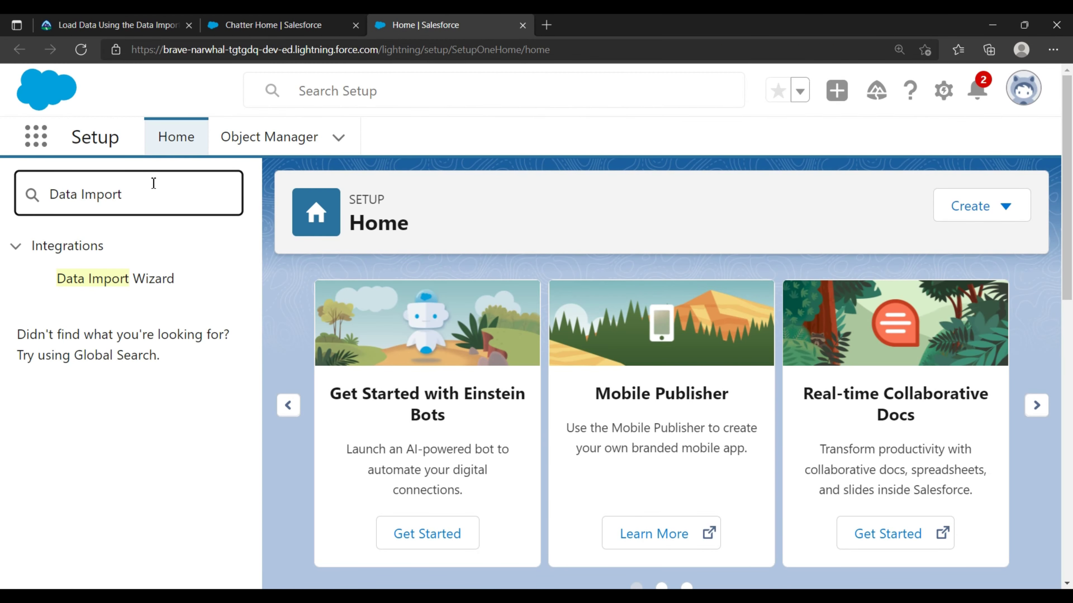
- Check instruction 3 on the Trailhead page and open the Data Import Wizard in Setup
{"action": "left_click", "coordinate": [135, 26]}
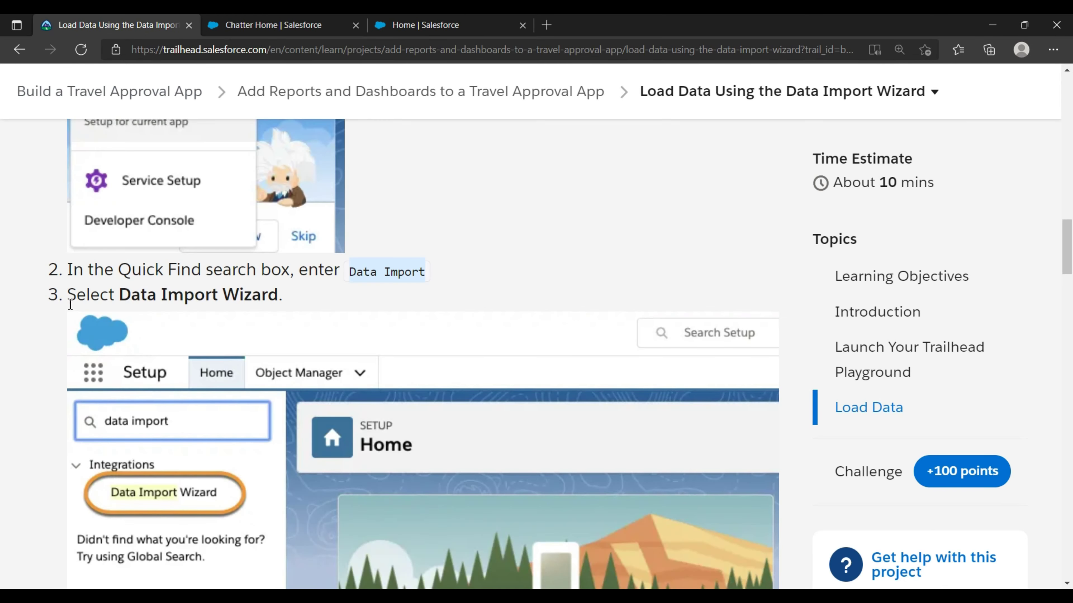
{"action": "left_click_drag", "start_coordinate": [70, 304], "coordinate": [235, 300]}
{"action": "left_click", "coordinate": [277, 301]}
{"action": "scroll", "coordinate": [346, 343], "scroll_direction": "down", "scroll_amount": 5}
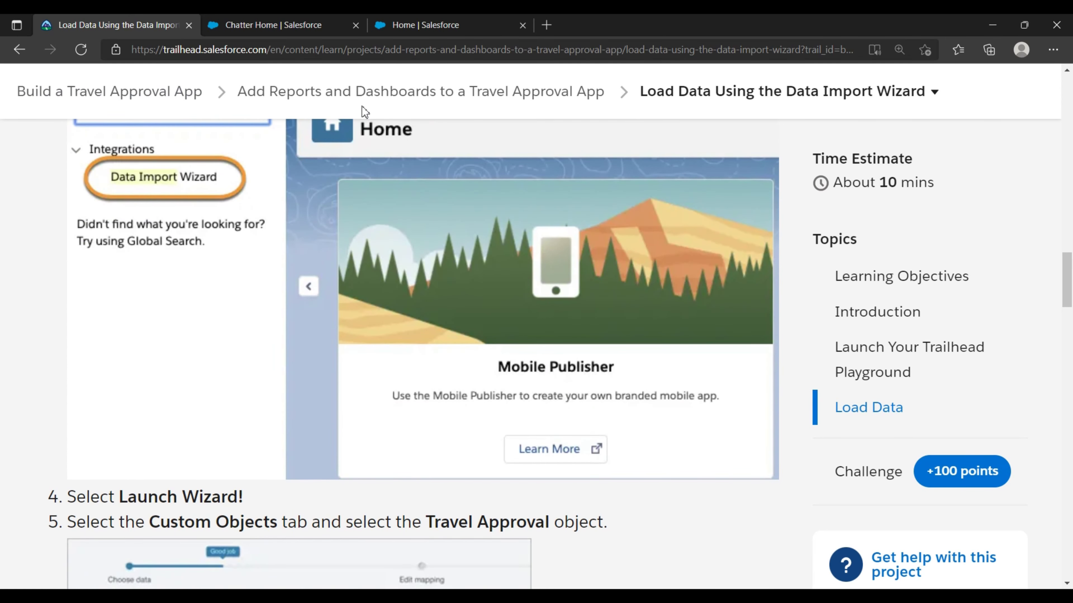
{"action": "left_click", "coordinate": [422, 25]}
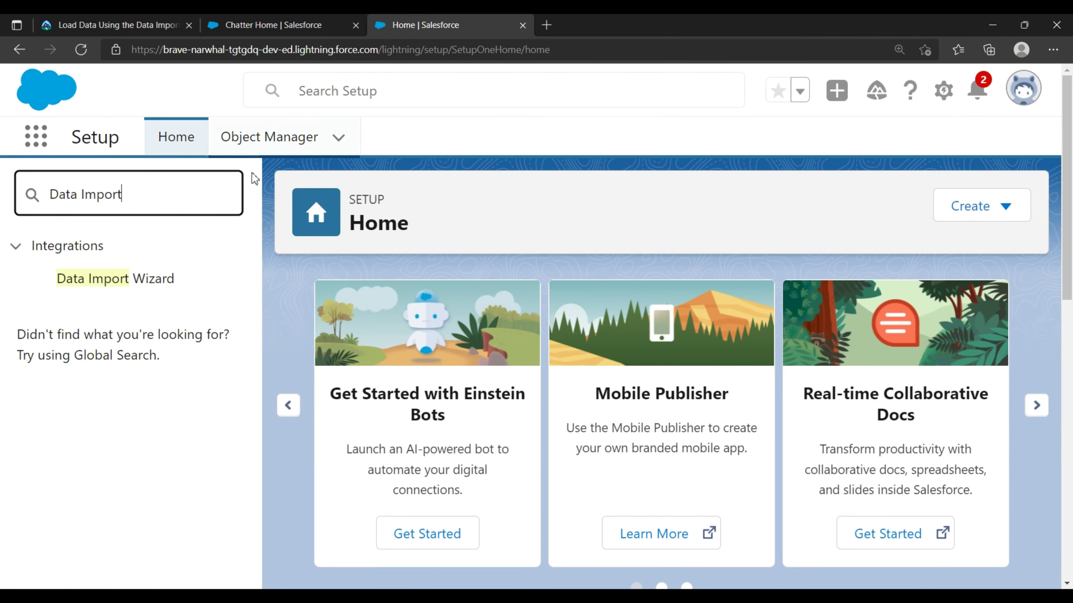
{"action": "left_click", "coordinate": [119, 290]}
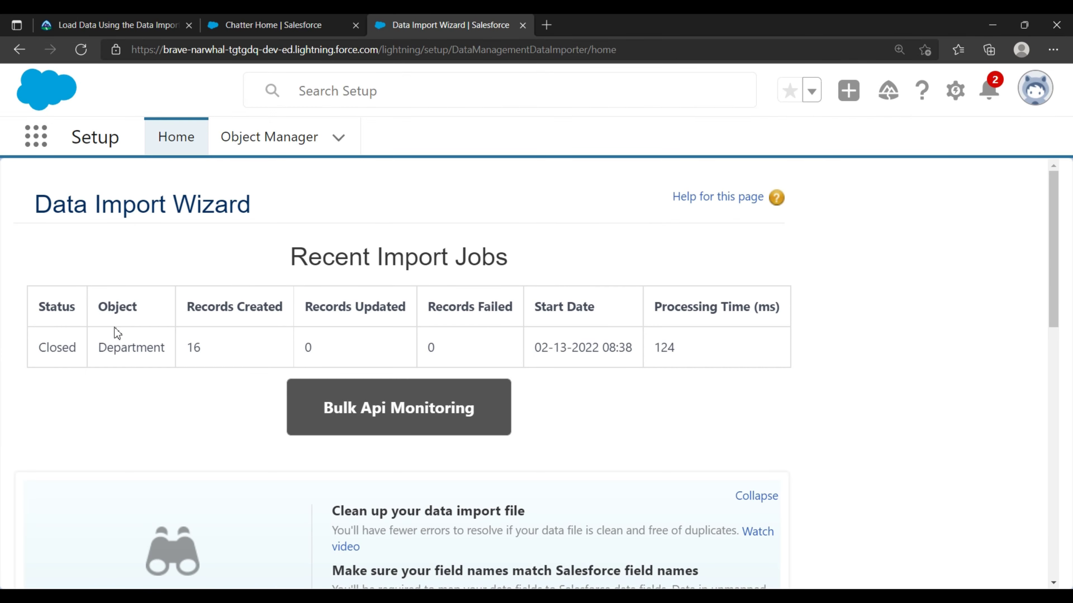
{"action": "scroll", "coordinate": [114, 327], "scroll_direction": "down", "scroll_amount": 2}
{"action": "scroll", "coordinate": [114, 327], "scroll_direction": "up", "scroll_amount": 2}
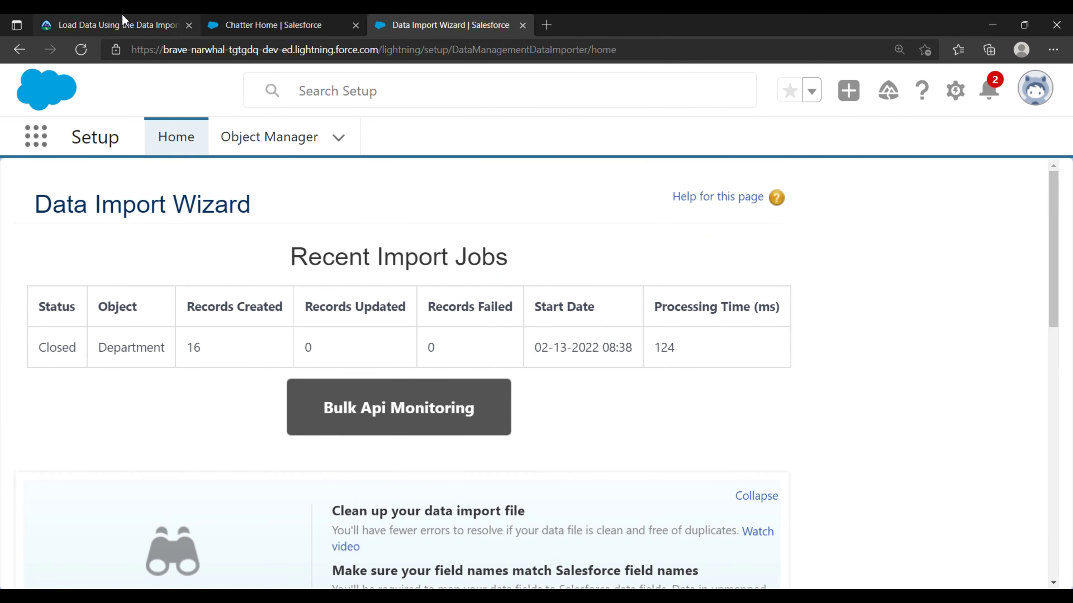
- Check instruction 4 on the Trailhead page, launch the import wizard in Setup and reduce its page zoom to 125%
{"action": "left_click", "coordinate": [109, 25]}
{"action": "scroll", "coordinate": [219, 379], "scroll_direction": "down", "scroll_amount": 5}
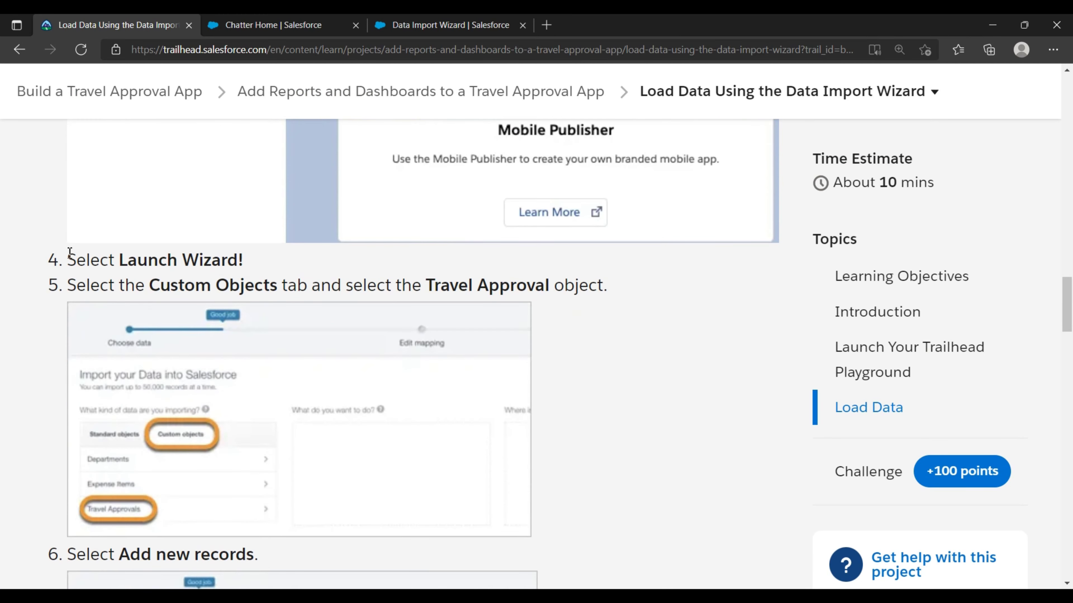
{"action": "left_click_drag", "start_coordinate": [69, 260], "coordinate": [249, 261]}
{"action": "left_click", "coordinate": [410, 23]}
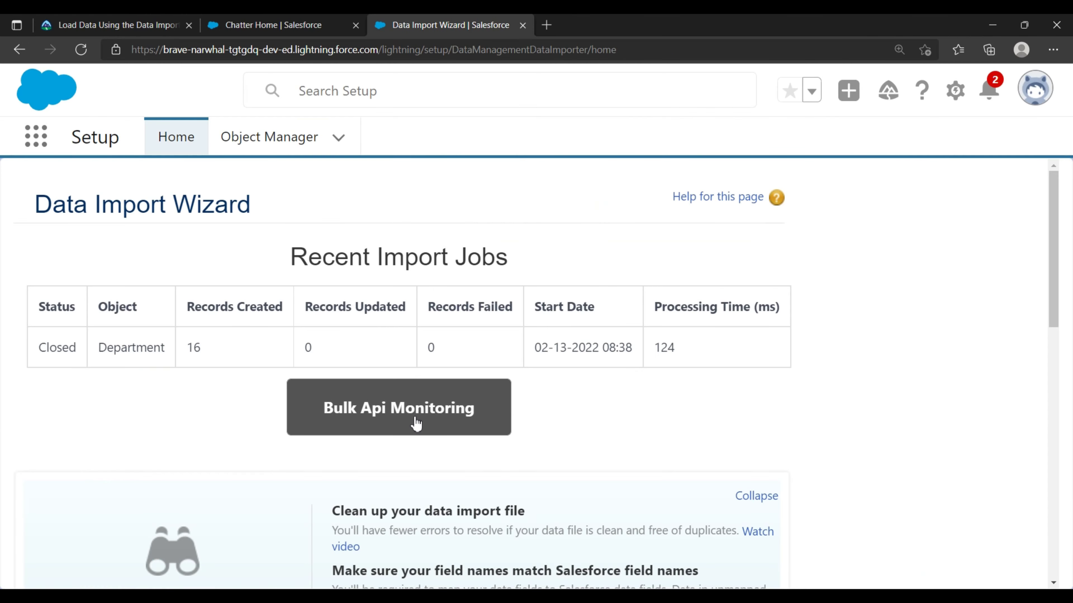
{"action": "scroll", "coordinate": [416, 424], "scroll_direction": "down", "scroll_amount": 1}
{"action": "scroll", "coordinate": [416, 423], "scroll_direction": "down", "scroll_amount": 10}
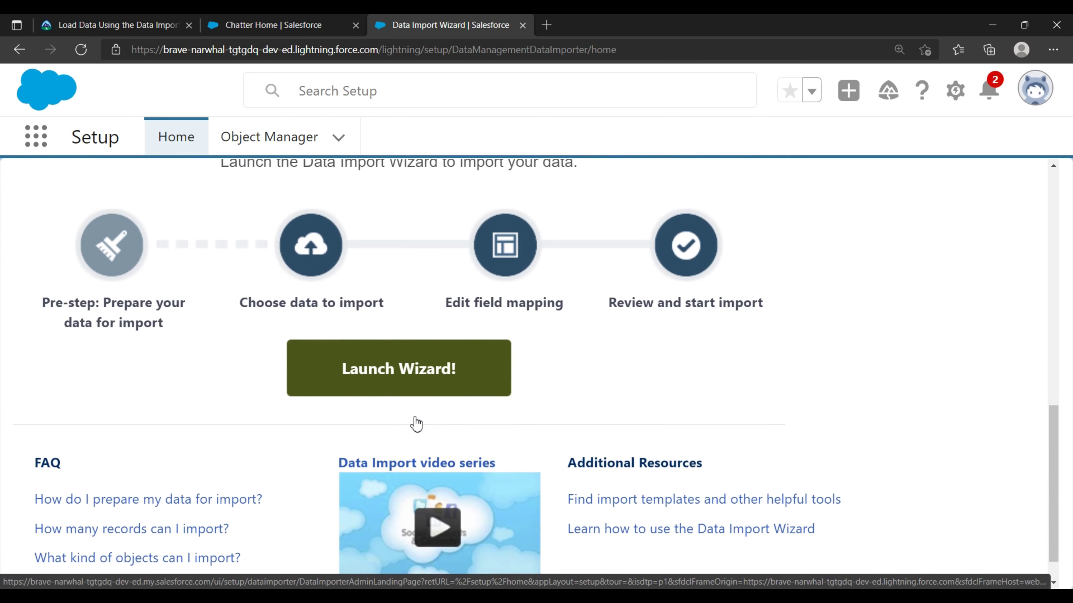
{"action": "left_click", "coordinate": [378, 374]}
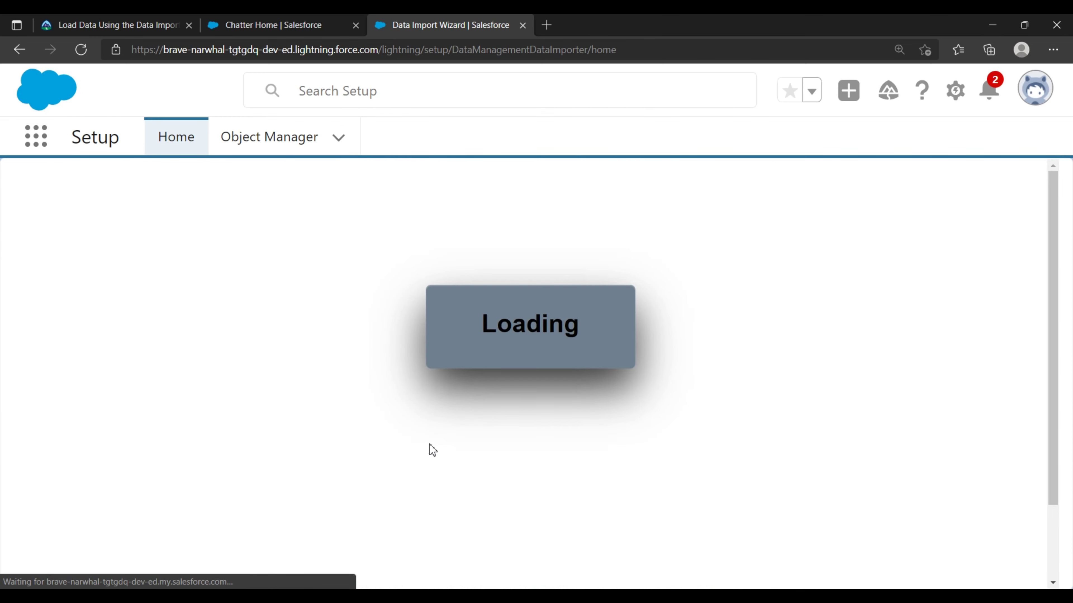
{"action": "scroll", "coordinate": [431, 448], "scroll_direction": "down", "scroll_amount": 3}
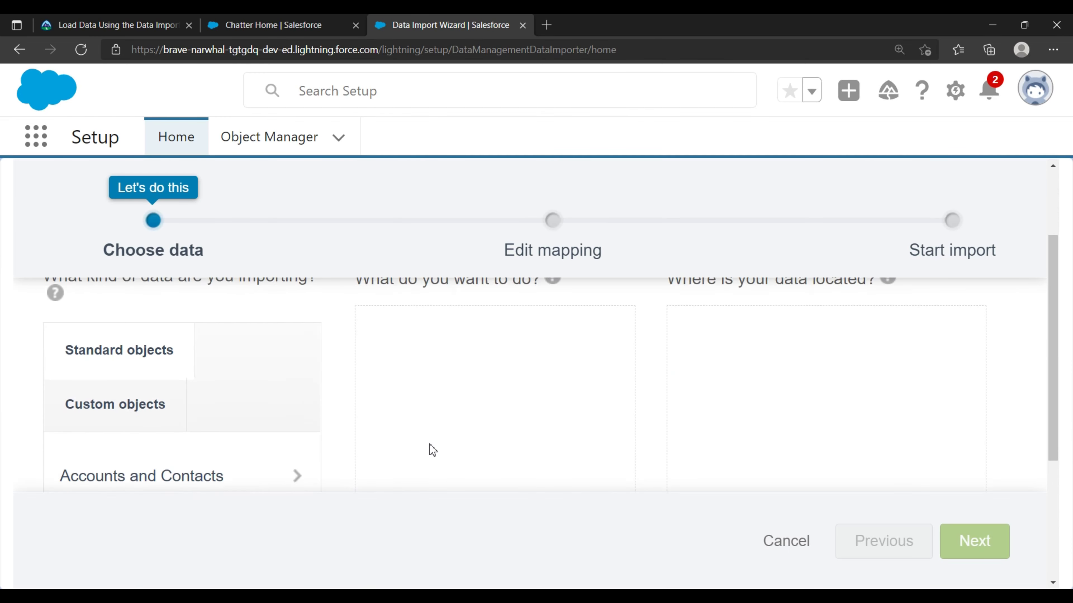
{"action": "key", "text": "ctrl+minus"}
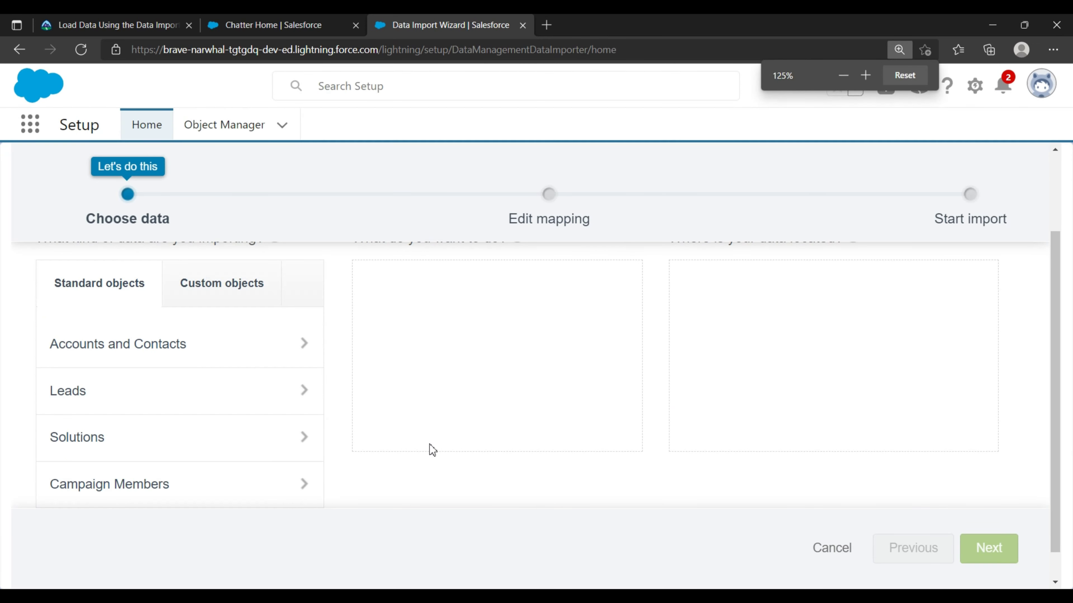
{"action": "scroll", "coordinate": [433, 450], "scroll_direction": "down", "scroll_amount": 3}
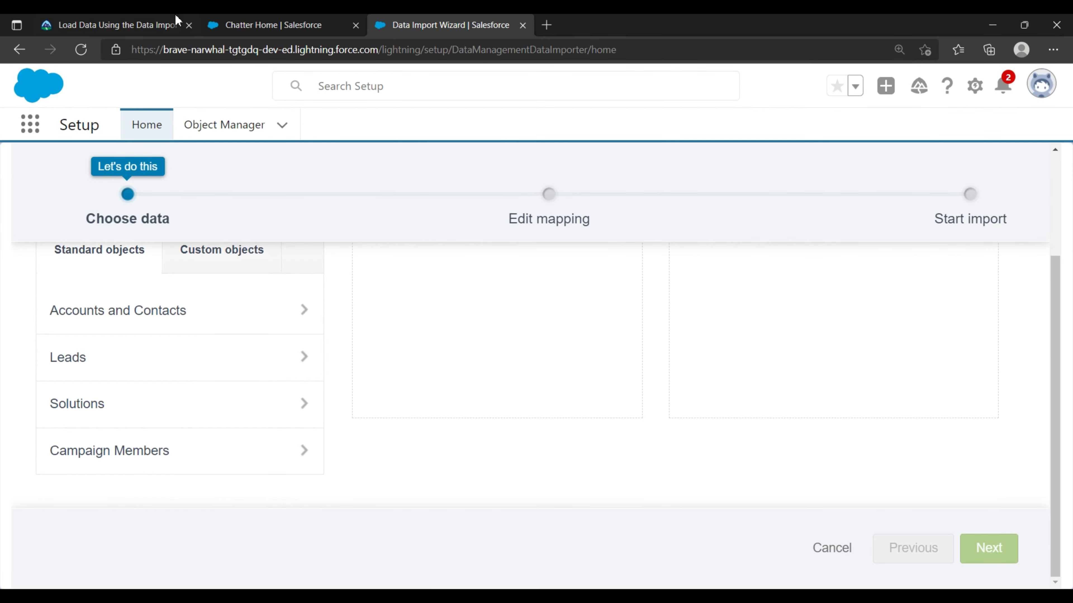
- Check instruction 5 on the Trailhead page and choose the custom object Travel Approvals as the data to import in the wizard
{"action": "left_click", "coordinate": [145, 19]}
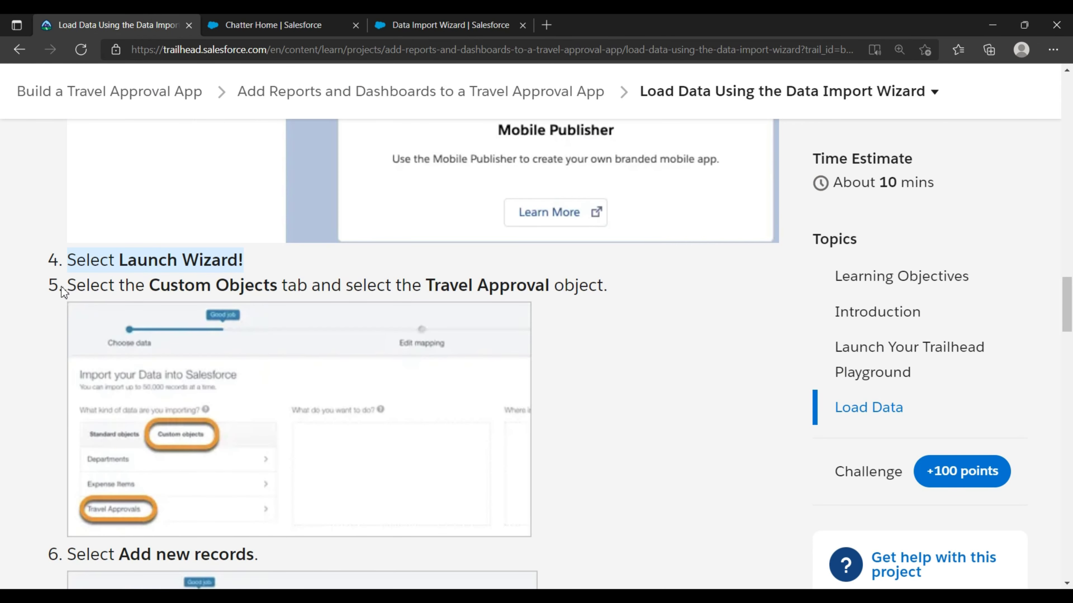
{"action": "left_click_drag", "start_coordinate": [64, 292], "coordinate": [607, 286]}
{"action": "scroll", "coordinate": [599, 393], "scroll_direction": "down", "scroll_amount": 4}
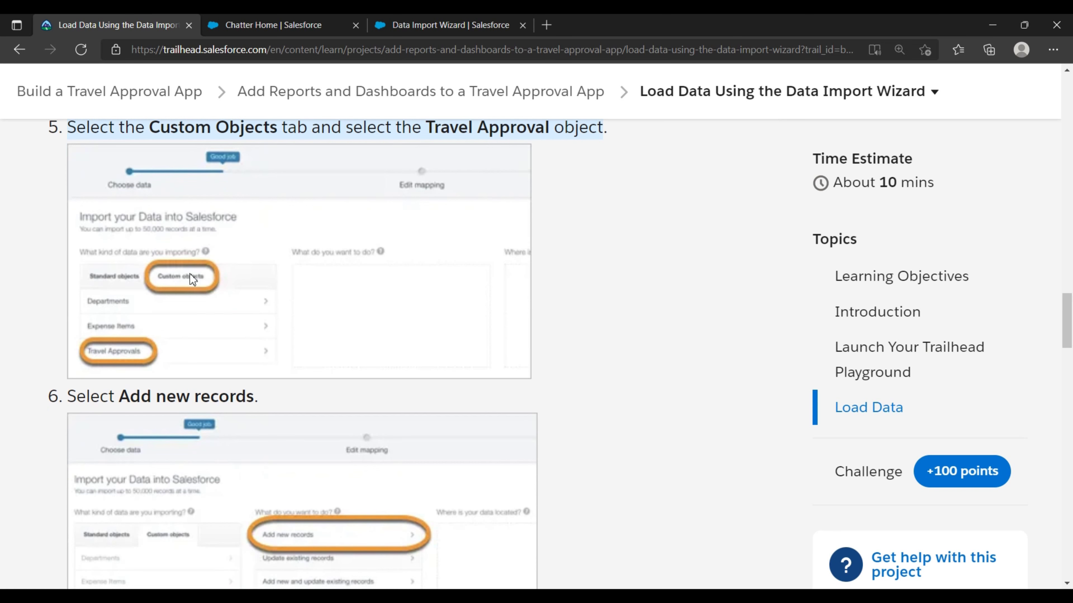
{"action": "left_click", "coordinate": [441, 23]}
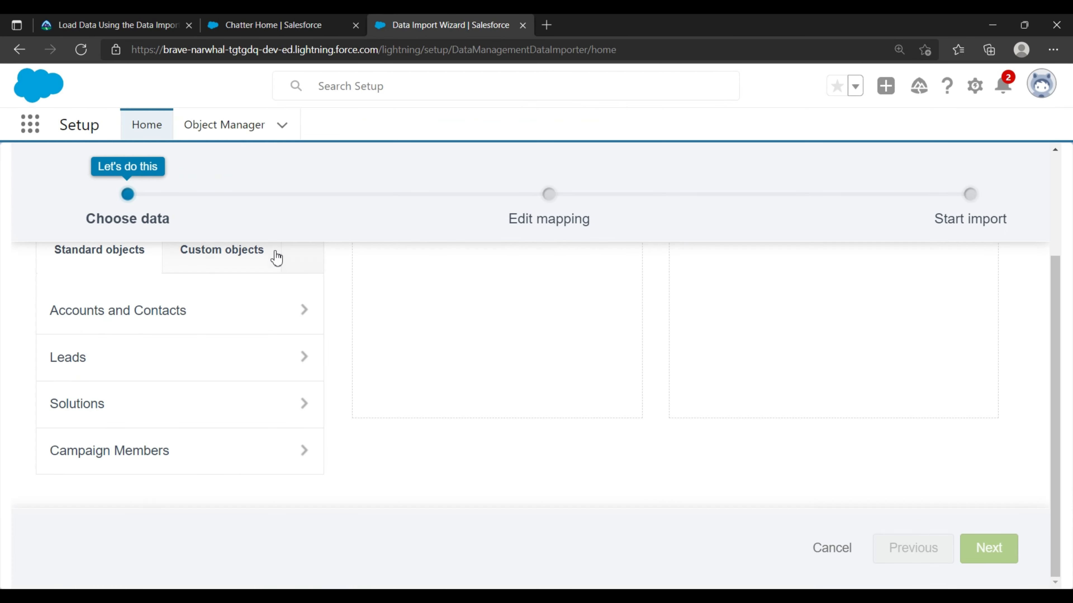
{"action": "scroll", "coordinate": [271, 324], "scroll_direction": "up", "scroll_amount": 3}
{"action": "scroll", "coordinate": [254, 369], "scroll_direction": "down", "scroll_amount": 2}
{"action": "left_click", "coordinate": [206, 333]}
{"action": "scroll", "coordinate": [210, 330], "scroll_direction": "up", "scroll_amount": 2}
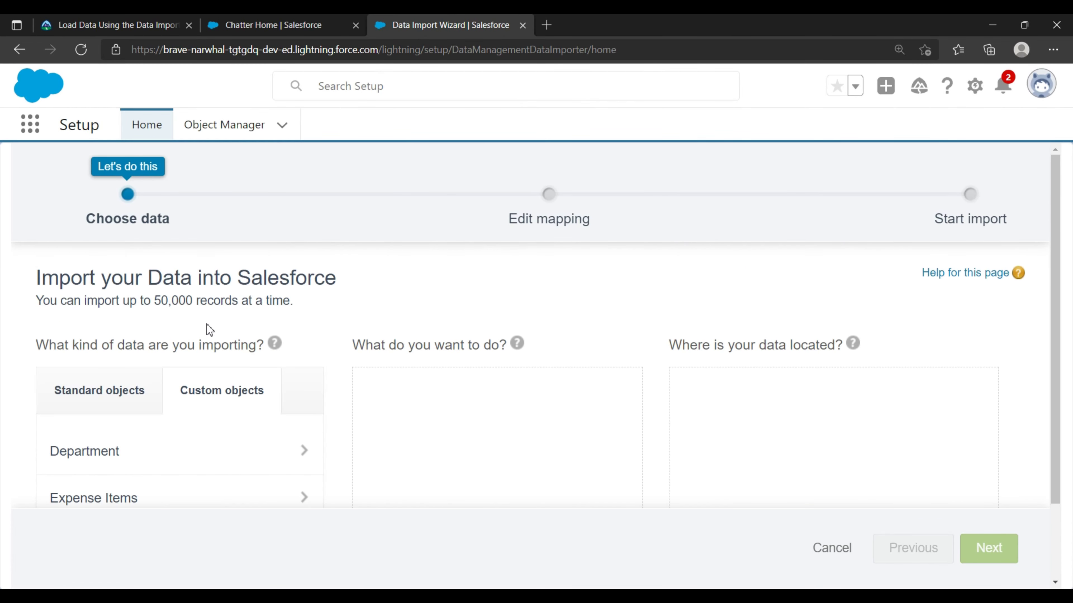
{"action": "scroll", "coordinate": [233, 408], "scroll_direction": "down", "scroll_amount": 2}
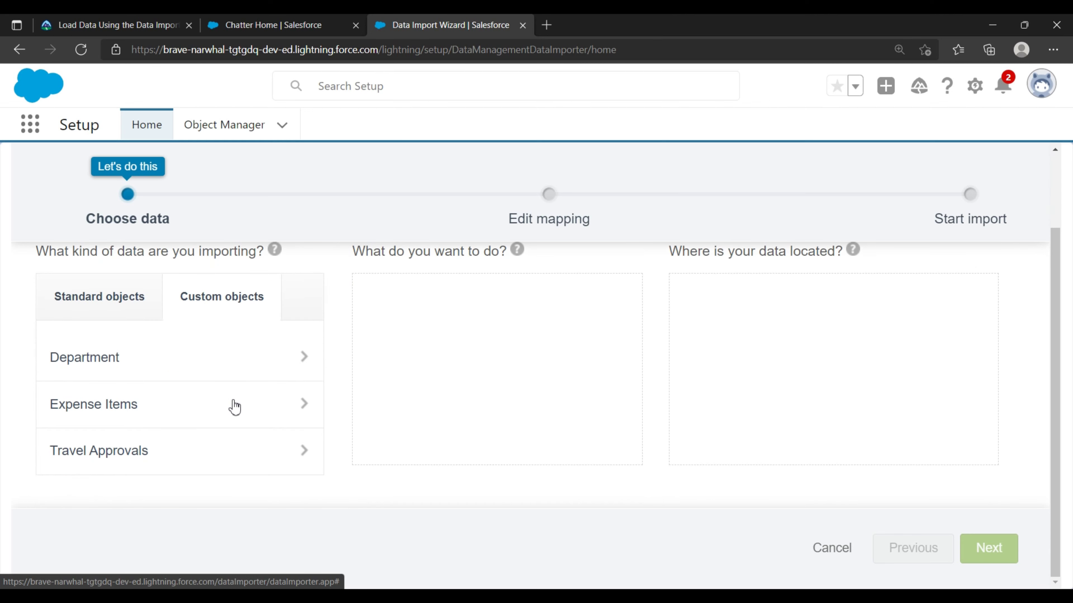
{"action": "left_click", "coordinate": [140, 457]}
{"action": "scroll", "coordinate": [136, 455], "scroll_direction": "up", "scroll_amount": 2}
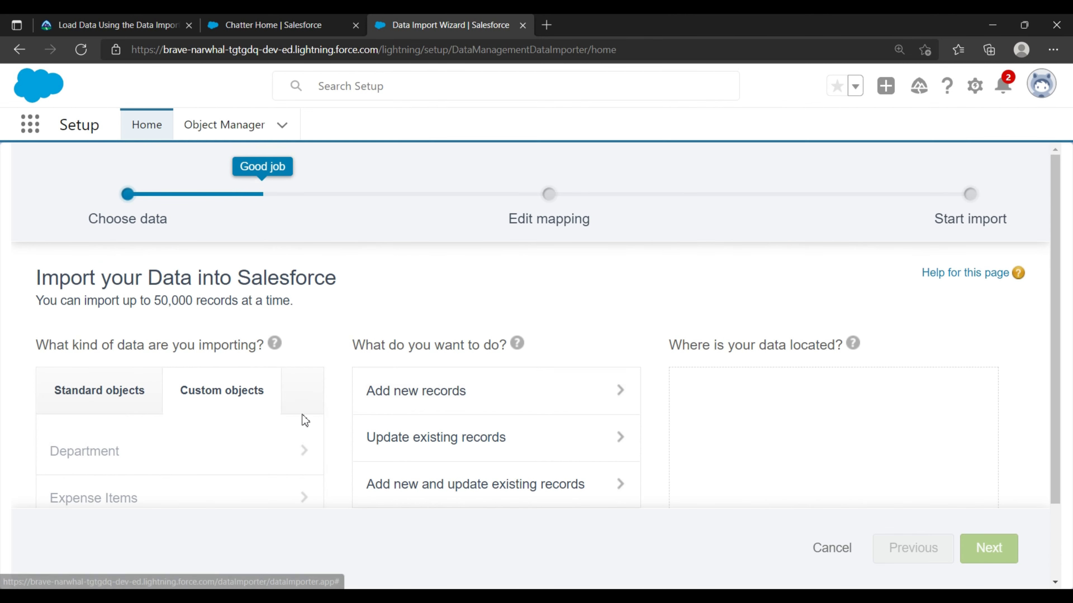
- Check instruction 6 on the Trailhead page and choose Add new records as the import action in the wizard
{"action": "left_click", "coordinate": [119, 24]}
{"action": "scroll", "coordinate": [292, 345], "scroll_direction": "down", "scroll_amount": 1}
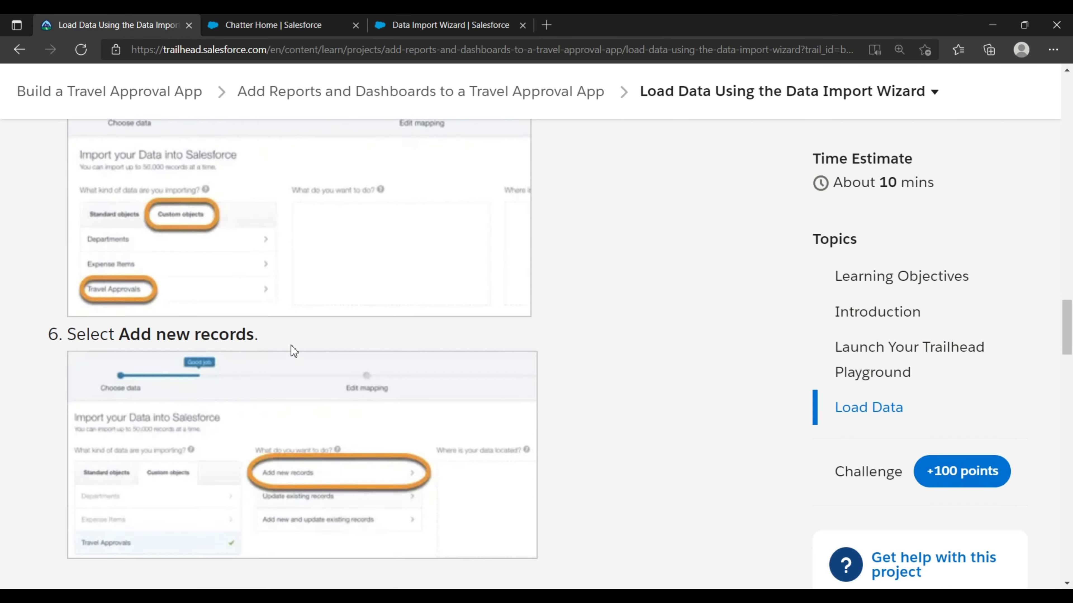
{"action": "scroll", "coordinate": [291, 345], "scroll_direction": "down", "scroll_amount": 2}
{"action": "left_click_drag", "start_coordinate": [69, 244], "coordinate": [255, 244]}
{"action": "left_click", "coordinate": [265, 243]}
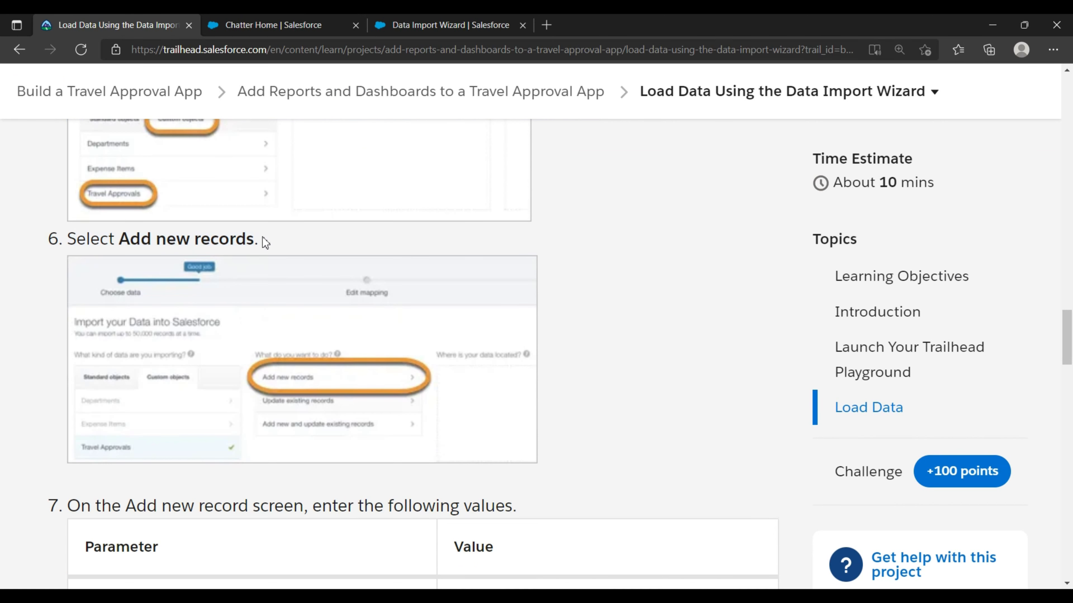
{"action": "left_click", "coordinate": [454, 21]}
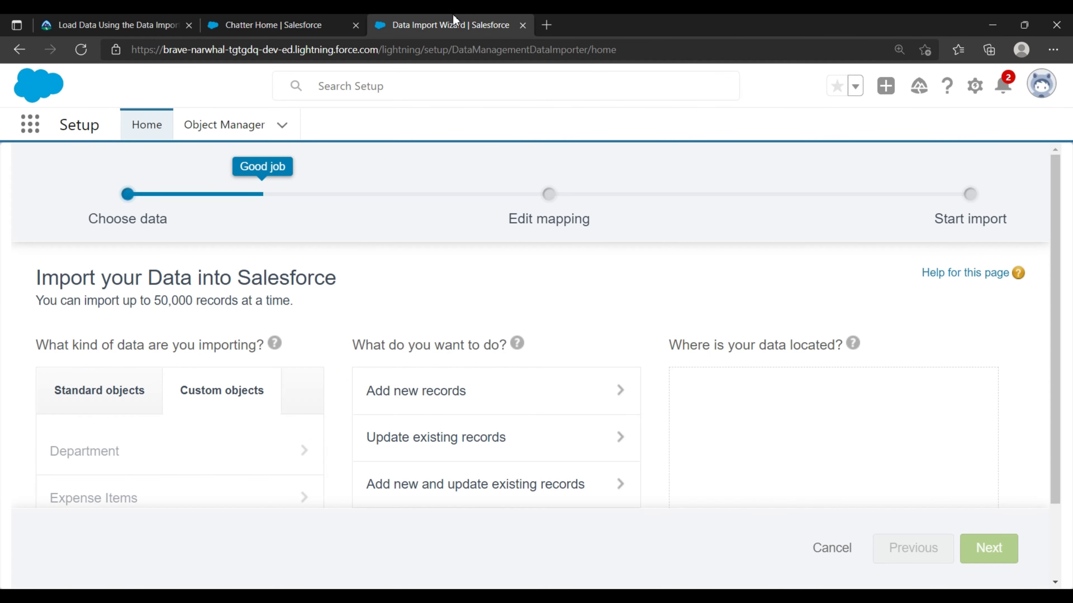
{"action": "left_click", "coordinate": [421, 396]}
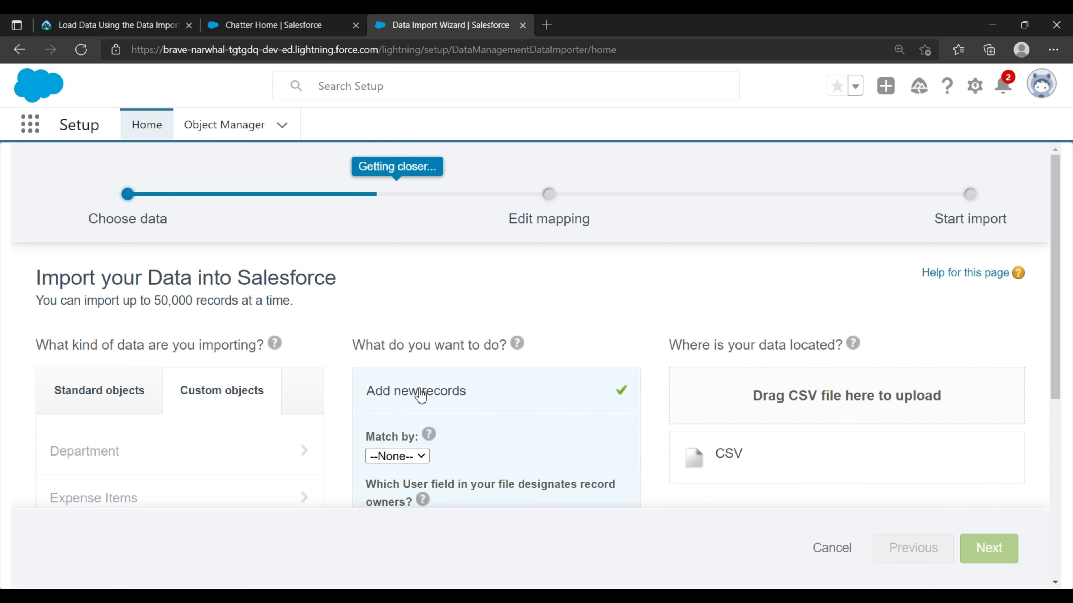
{"action": "scroll", "coordinate": [527, 439], "scroll_direction": "down", "scroll_amount": 2}
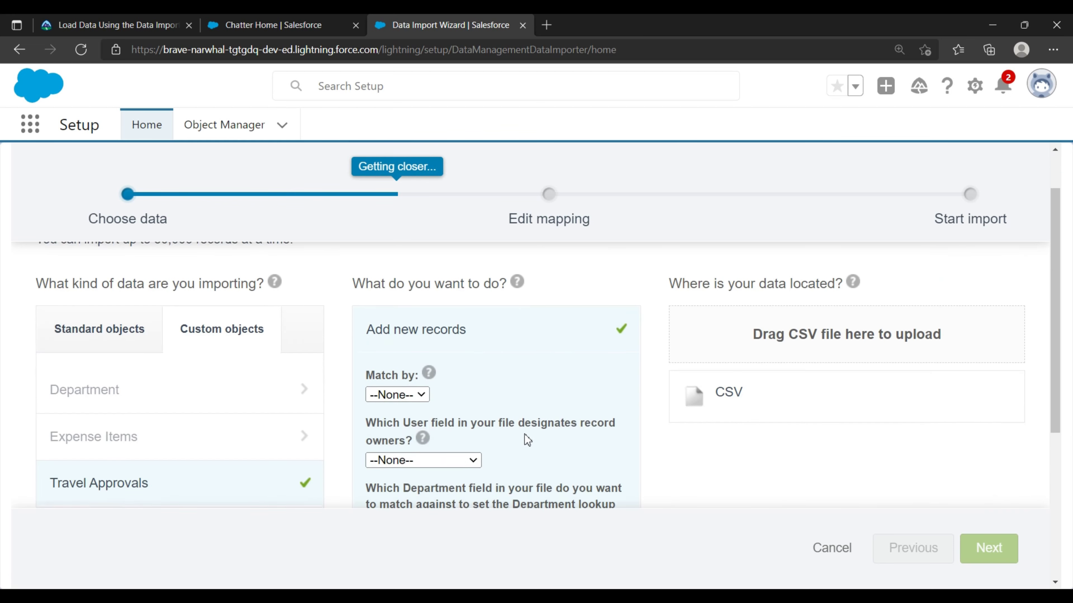
- Read the Match By row of instruction 7 on the Trailhead page and compare it with the wizard's Match by setting
{"action": "left_click", "coordinate": [114, 25]}
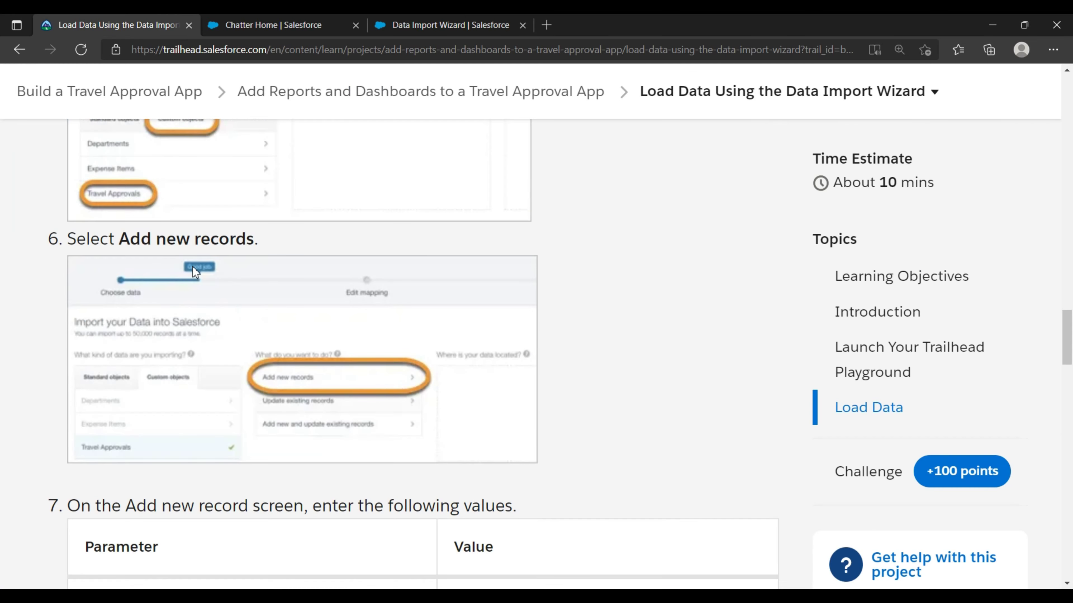
{"action": "scroll", "coordinate": [192, 267], "scroll_direction": "down", "scroll_amount": 3}
{"action": "left_click_drag", "start_coordinate": [59, 347], "coordinate": [517, 353]}
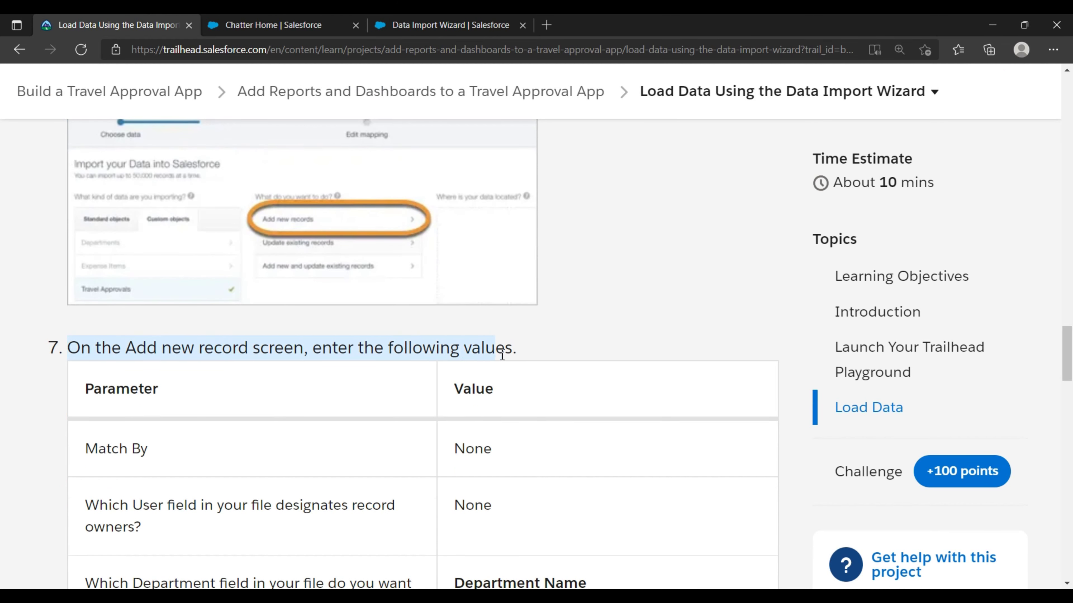
{"action": "left_click", "coordinate": [521, 353]}
{"action": "scroll", "coordinate": [566, 314], "scroll_direction": "down", "scroll_amount": 2}
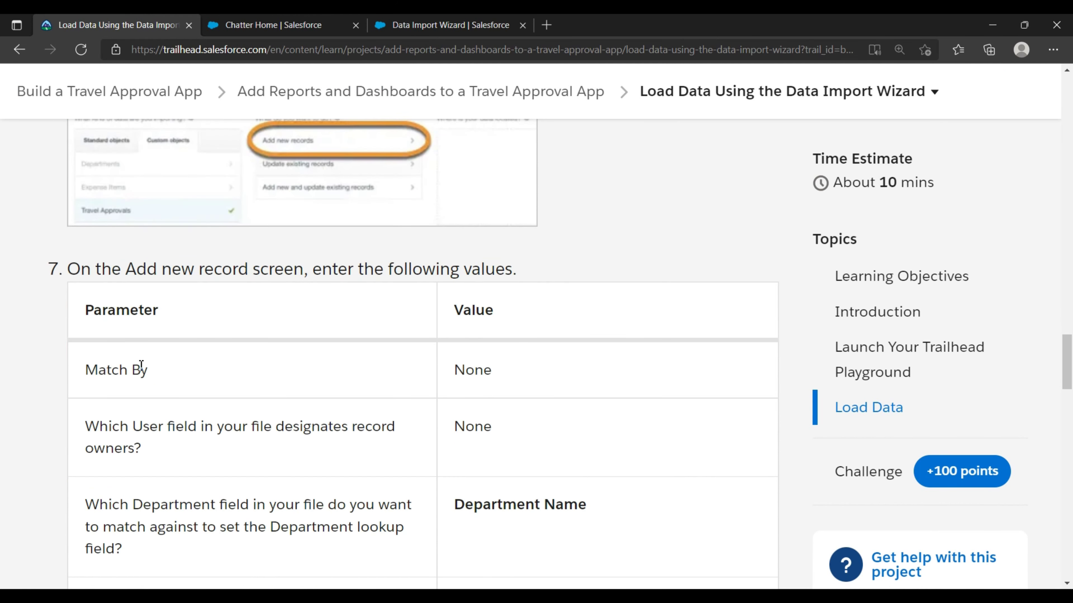
{"action": "left_click_drag", "start_coordinate": [84, 375], "coordinate": [153, 374]}
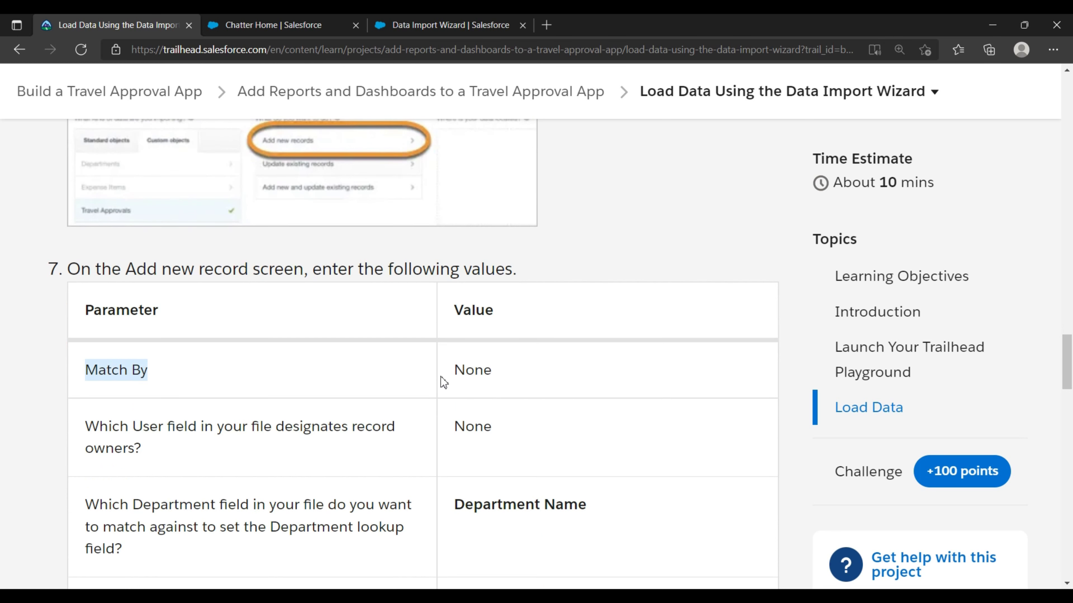
{"action": "left_click_drag", "start_coordinate": [443, 379], "coordinate": [513, 355]}
{"action": "left_click", "coordinate": [441, 25]}
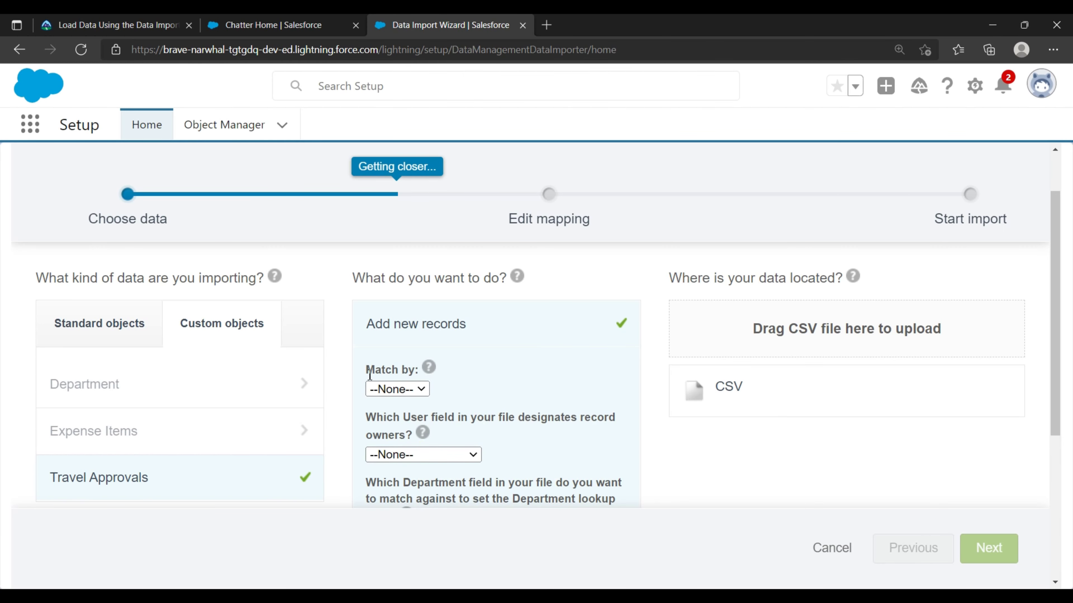
{"action": "left_click_drag", "start_coordinate": [392, 375], "coordinate": [415, 372]}
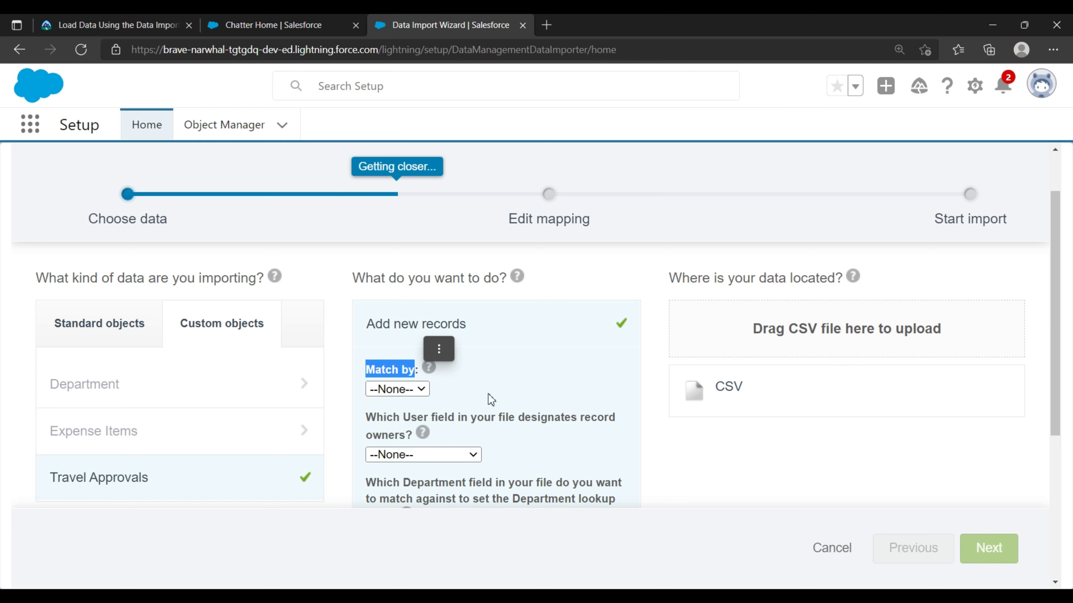
{"action": "left_click", "coordinate": [352, 229]}
- Read the record owners row of instruction 7 on the Trailhead page and compare it with the wizard's User field setting
{"action": "left_click", "coordinate": [167, 20]}
{"action": "scroll", "coordinate": [186, 307], "scroll_direction": "down", "scroll_amount": 2}
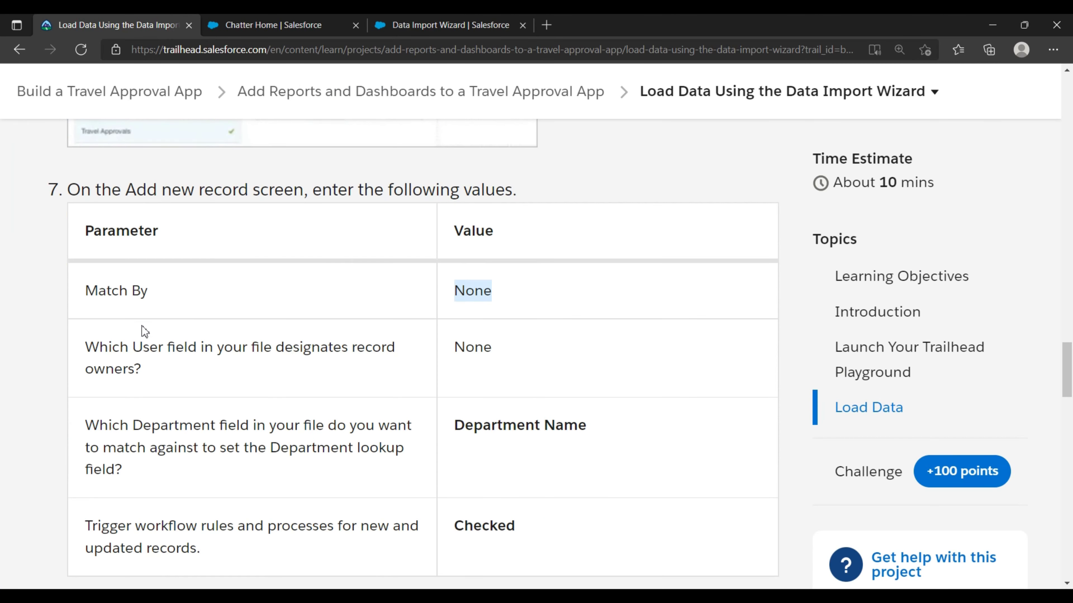
{"action": "left_click_drag", "start_coordinate": [84, 346], "coordinate": [396, 355]}
{"action": "left_click_drag", "start_coordinate": [76, 374], "coordinate": [180, 372]}
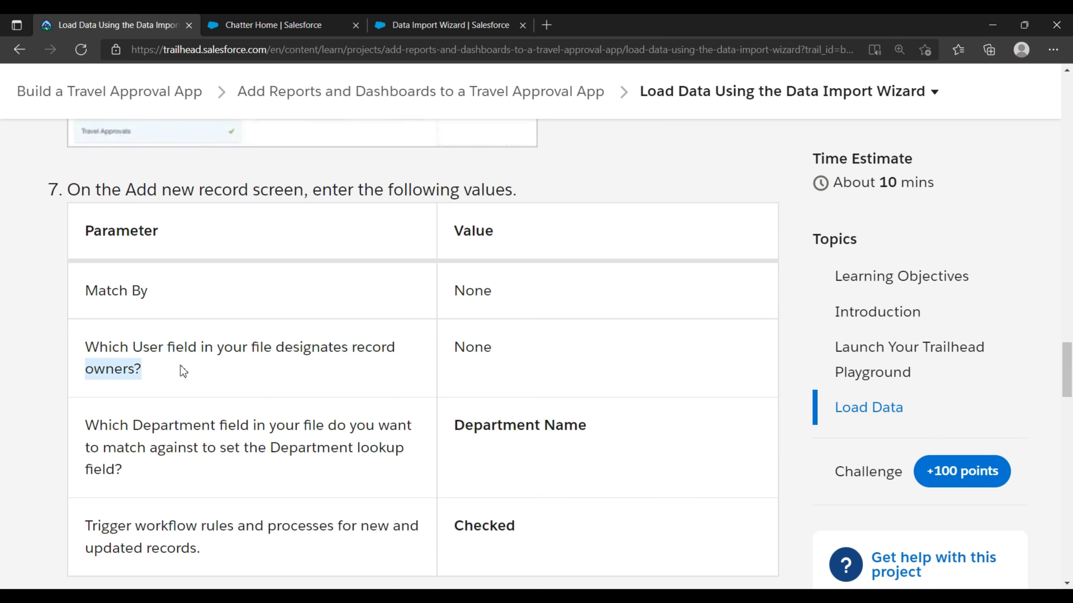
{"action": "left_click_drag", "start_coordinate": [453, 349], "coordinate": [500, 353]}
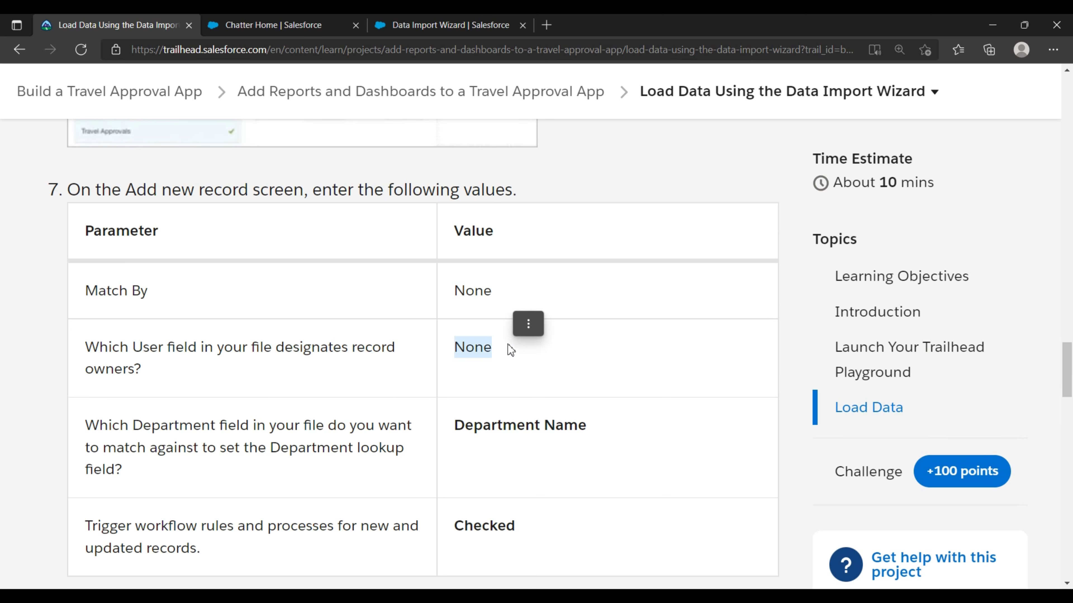
{"action": "left_click", "coordinate": [442, 24]}
{"action": "scroll", "coordinate": [422, 300], "scroll_direction": "down", "scroll_amount": 3}
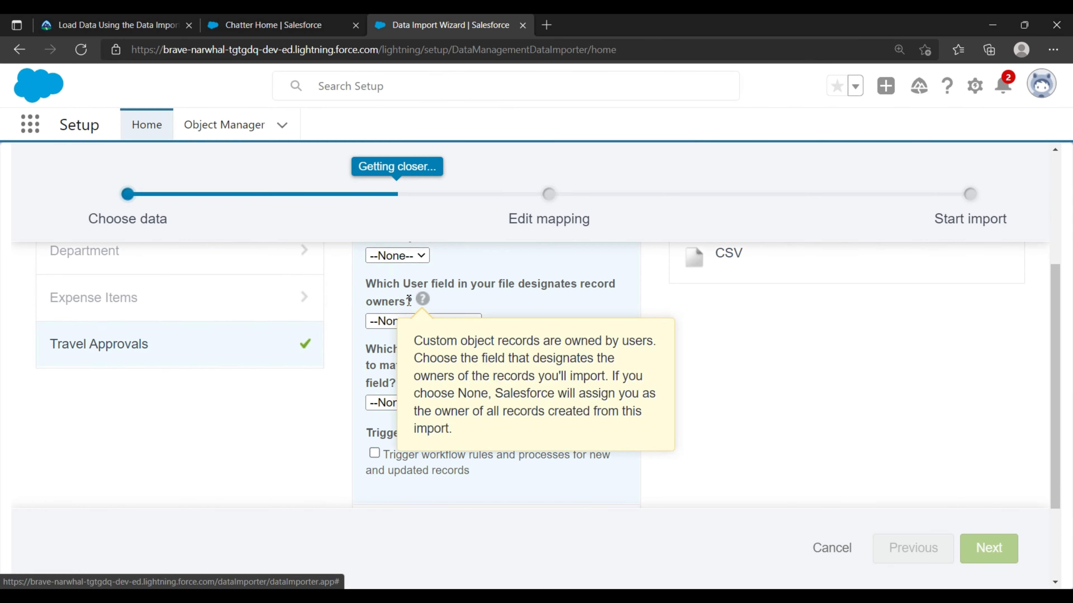
{"action": "left_click_drag", "start_coordinate": [371, 290], "coordinate": [614, 287]}
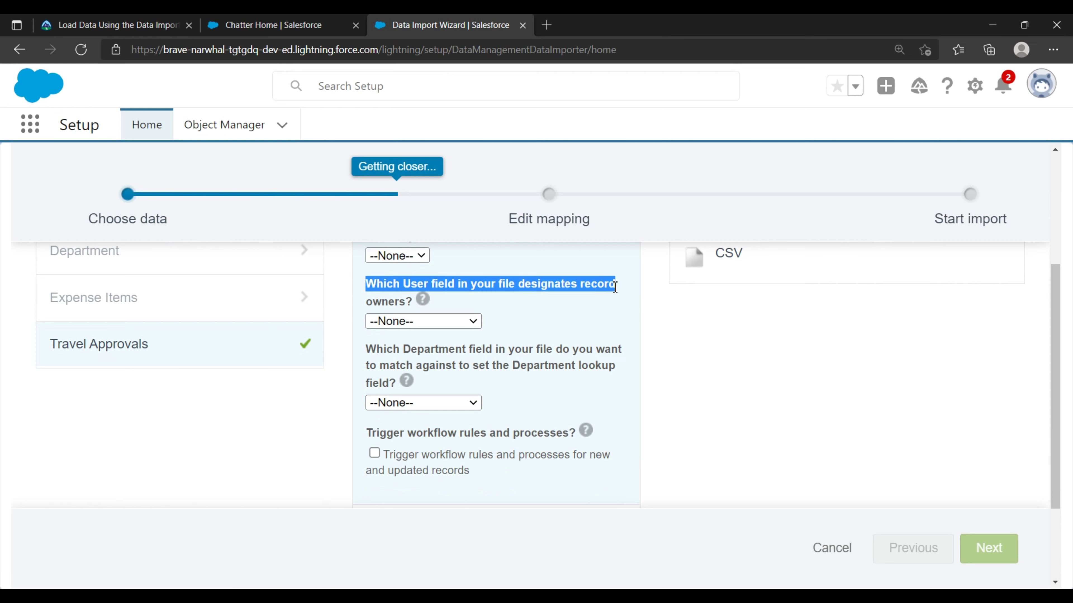
{"action": "left_click_drag", "start_coordinate": [367, 301], "coordinate": [391, 332]}
{"action": "left_click", "coordinate": [542, 318]}
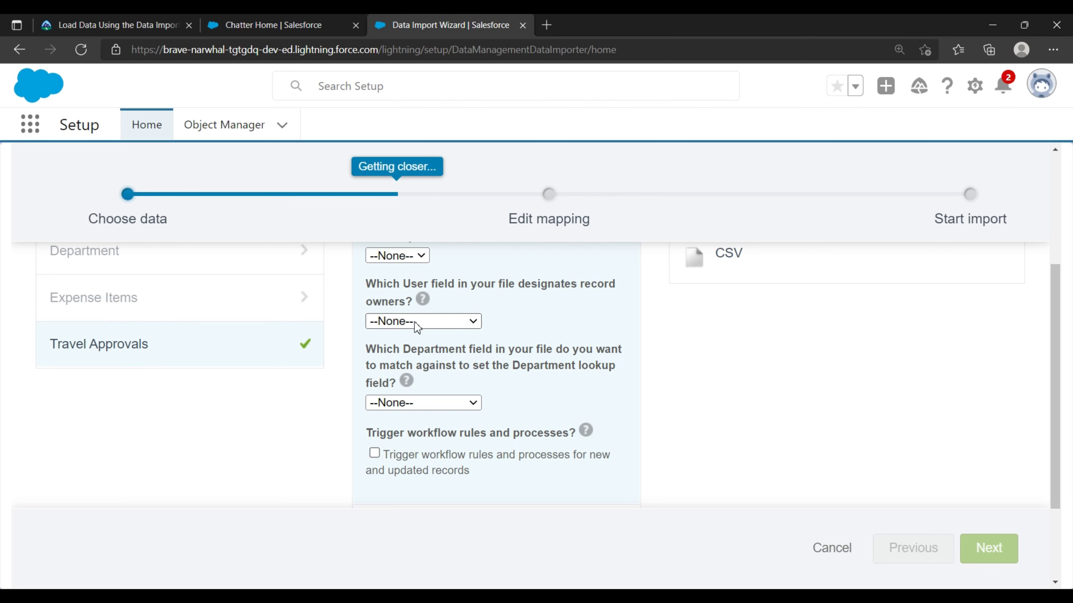
- Switch to the Trailhead page and read the Department lookup field row of instruction 7 with its required value
{"action": "left_click", "coordinate": [94, 31]}
{"action": "scroll", "coordinate": [135, 386], "scroll_direction": "down", "scroll_amount": 3}
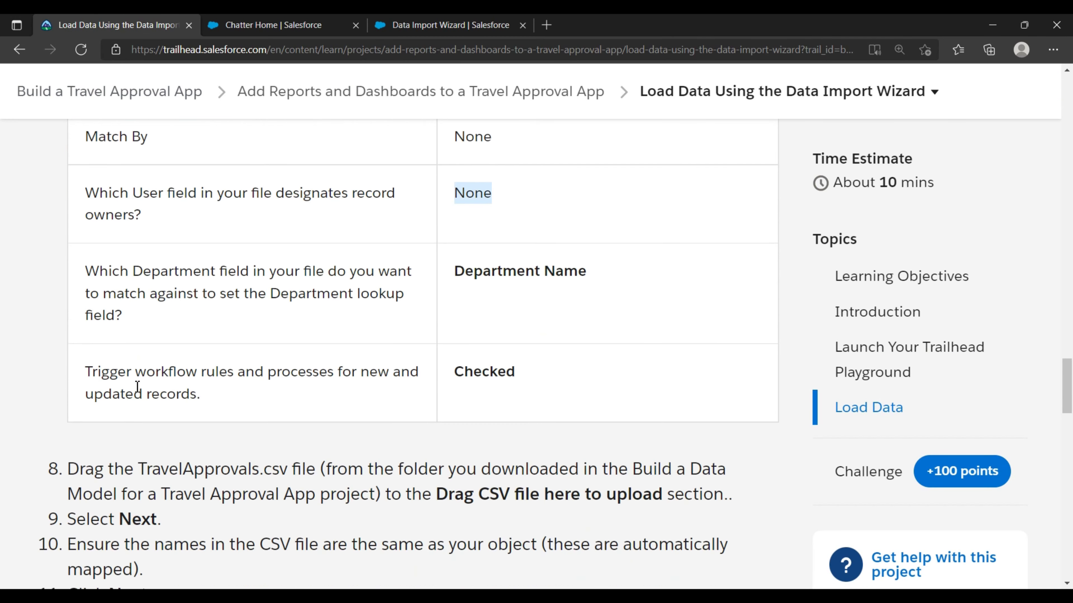
{"action": "left_click_drag", "start_coordinate": [83, 271], "coordinate": [383, 271]}
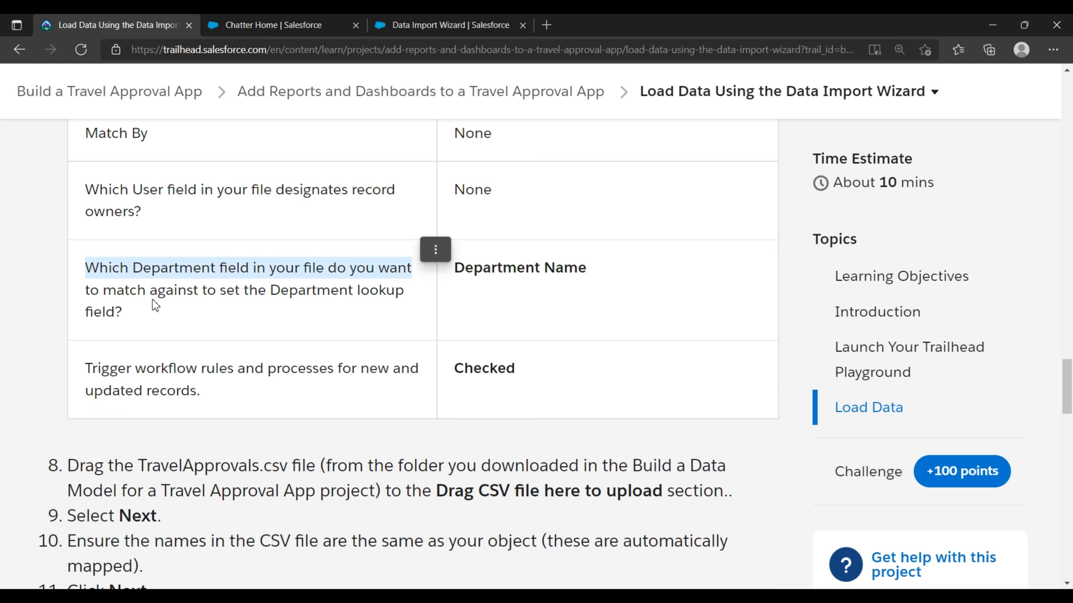
{"action": "left_click_drag", "start_coordinate": [86, 294], "coordinate": [405, 299]}
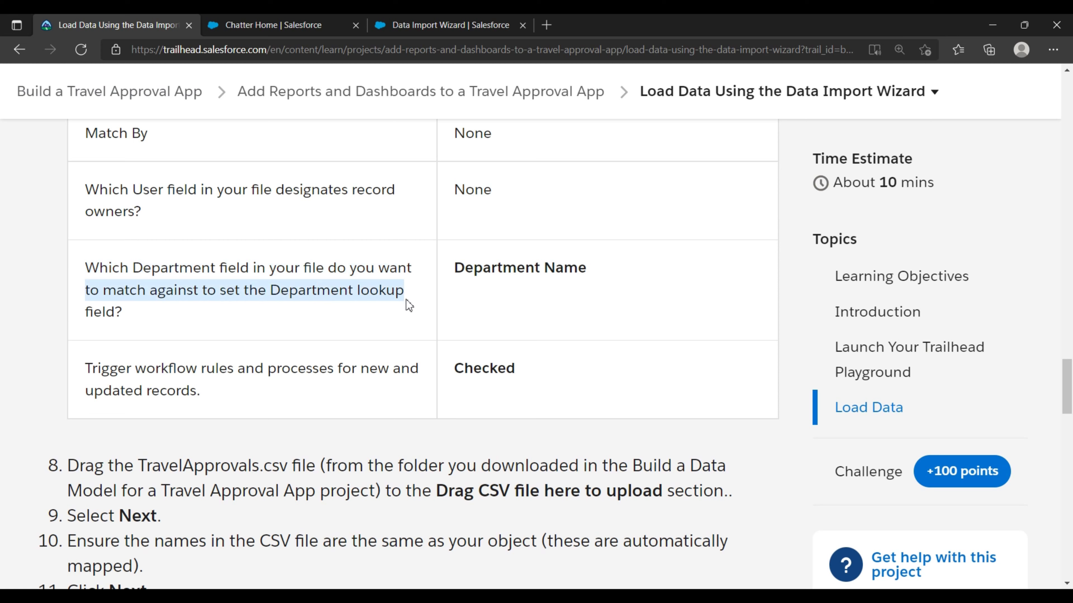
{"action": "left_click_drag", "start_coordinate": [86, 312], "coordinate": [124, 312]}
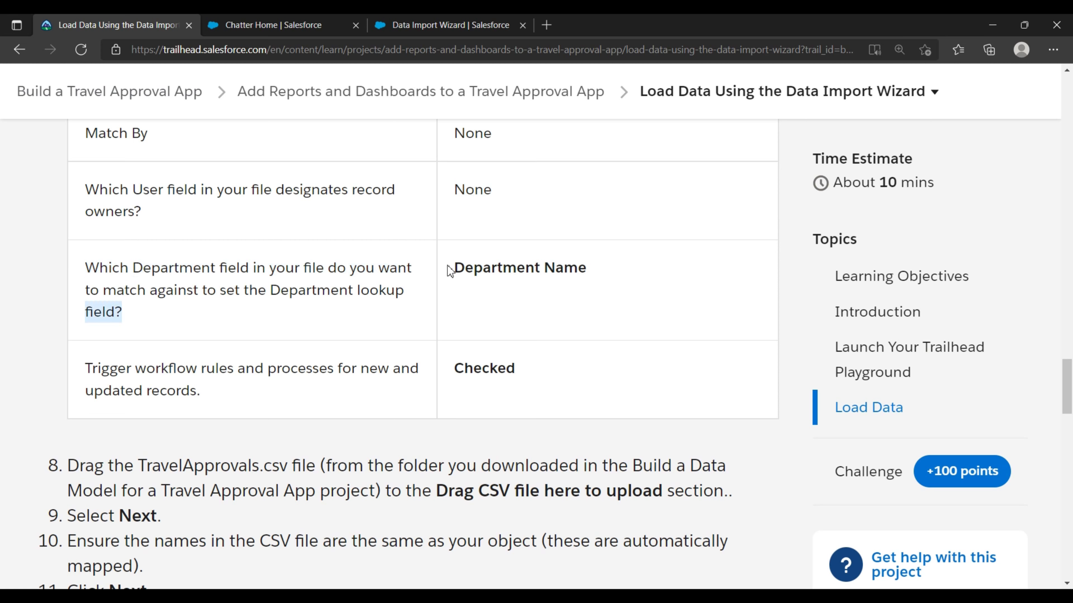
{"action": "left_click_drag", "start_coordinate": [451, 271], "coordinate": [588, 271]}
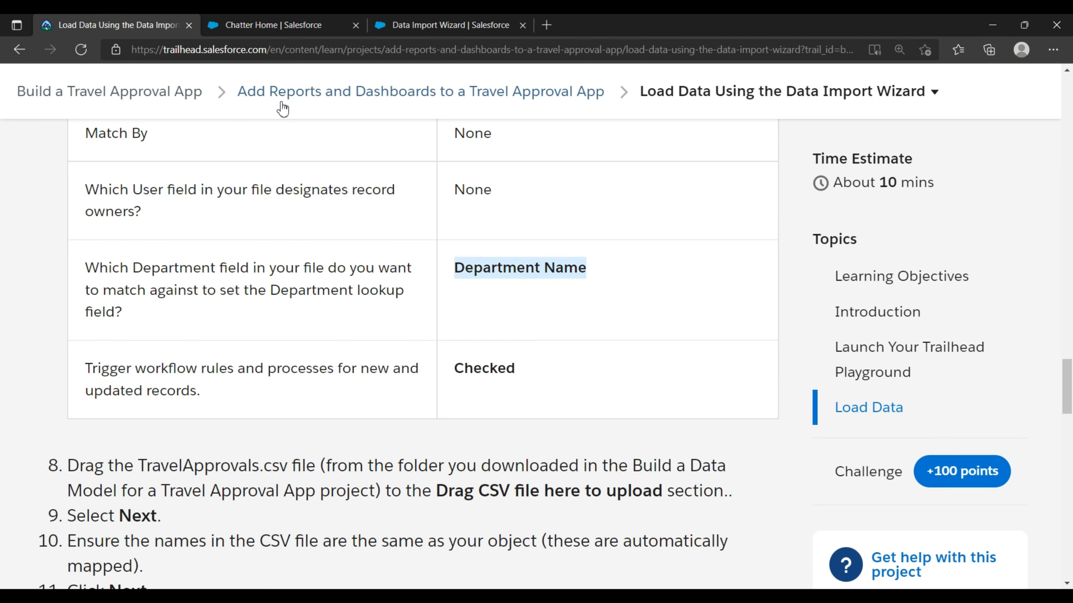
- Return to the import wizard and set the field matched for the Department lookup to Department Name
{"action": "left_click", "coordinate": [480, 24]}
{"action": "scroll", "coordinate": [542, 229], "scroll_direction": "down", "scroll_amount": 2}
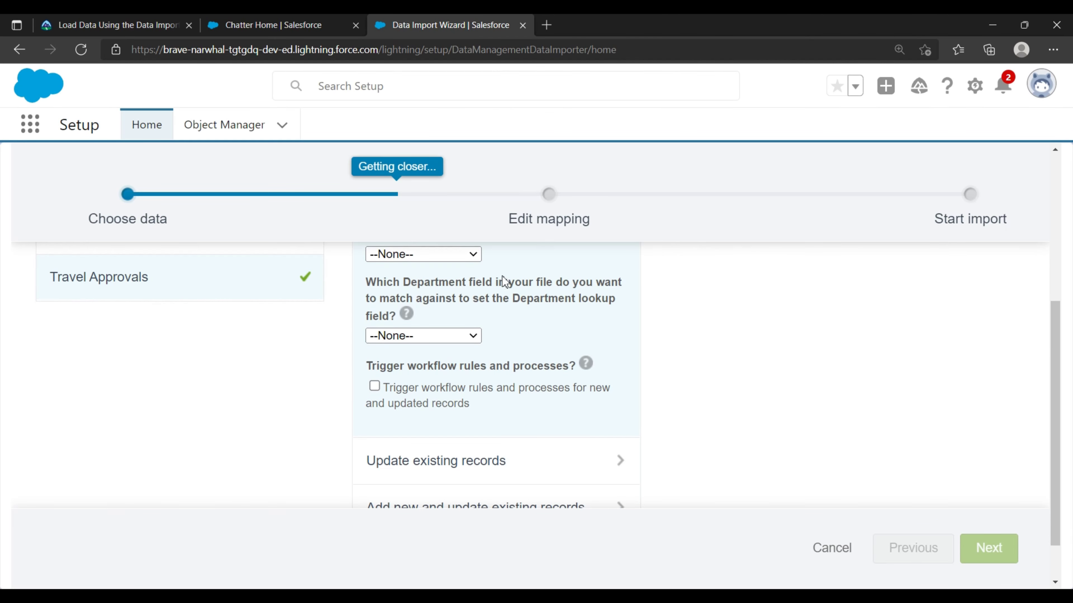
{"action": "left_click_drag", "start_coordinate": [365, 281], "coordinate": [582, 279]}
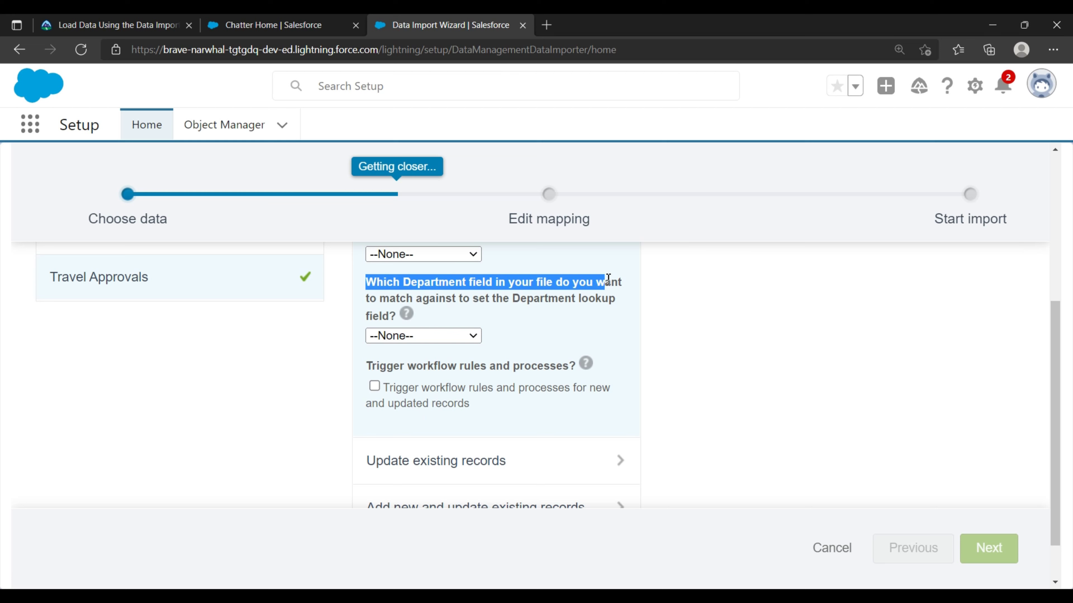
{"action": "left_click_drag", "start_coordinate": [367, 300], "coordinate": [591, 305]}
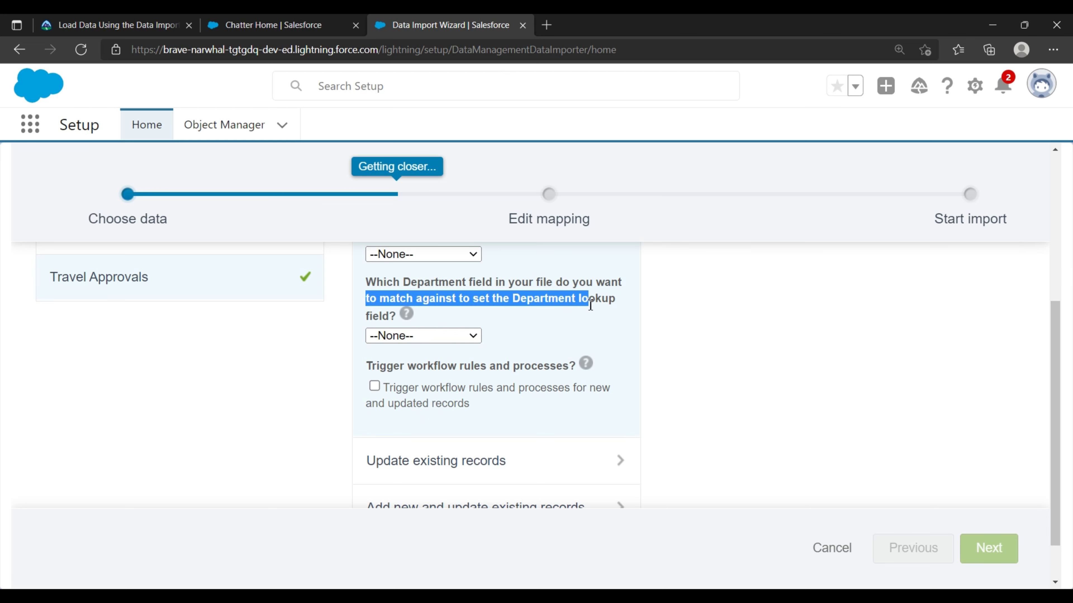
{"action": "left_click_drag", "start_coordinate": [369, 314], "coordinate": [406, 316]}
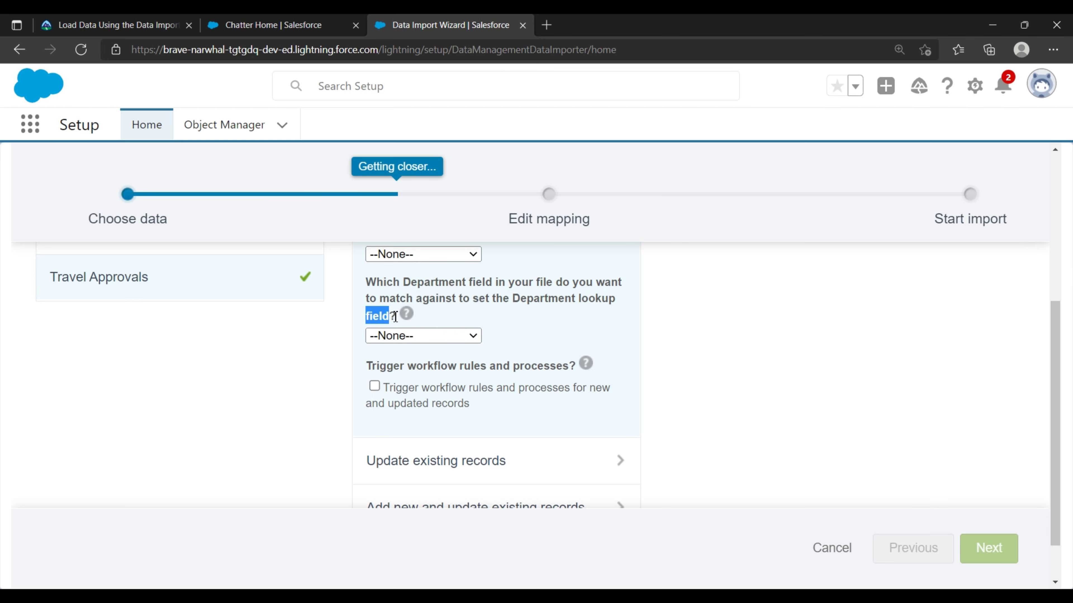
{"action": "left_click", "coordinate": [374, 338]}
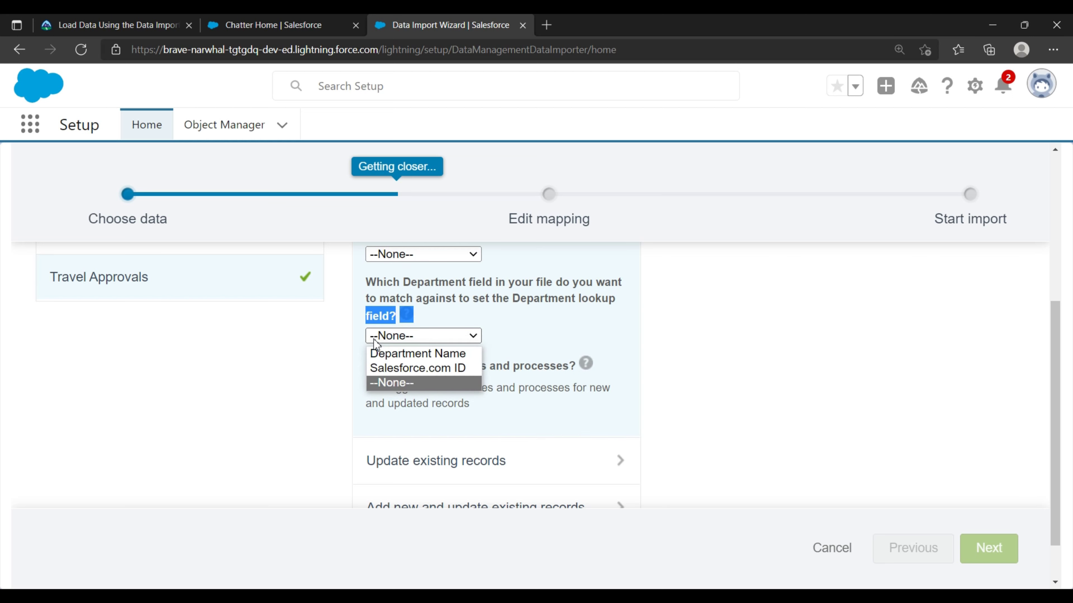
{"action": "left_click", "coordinate": [392, 353]}
{"action": "left_click", "coordinate": [395, 302]}
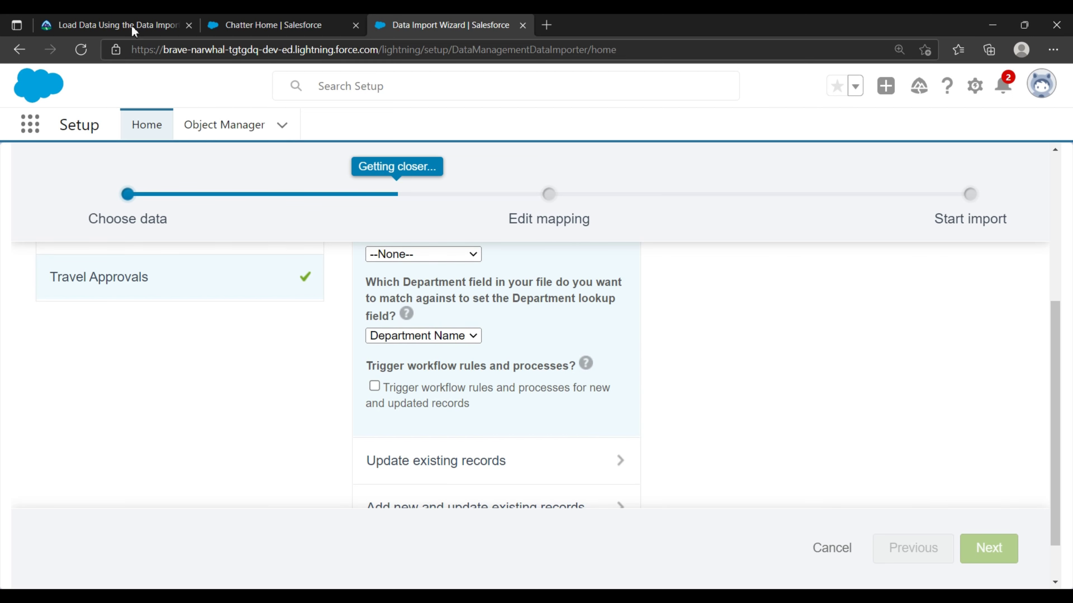
- Switch to the Trailhead page and read the workflow rules and processes row of instruction 7 with its required value
{"action": "left_click", "coordinate": [113, 19]}
{"action": "scroll", "coordinate": [267, 350], "scroll_direction": "down", "scroll_amount": 3}
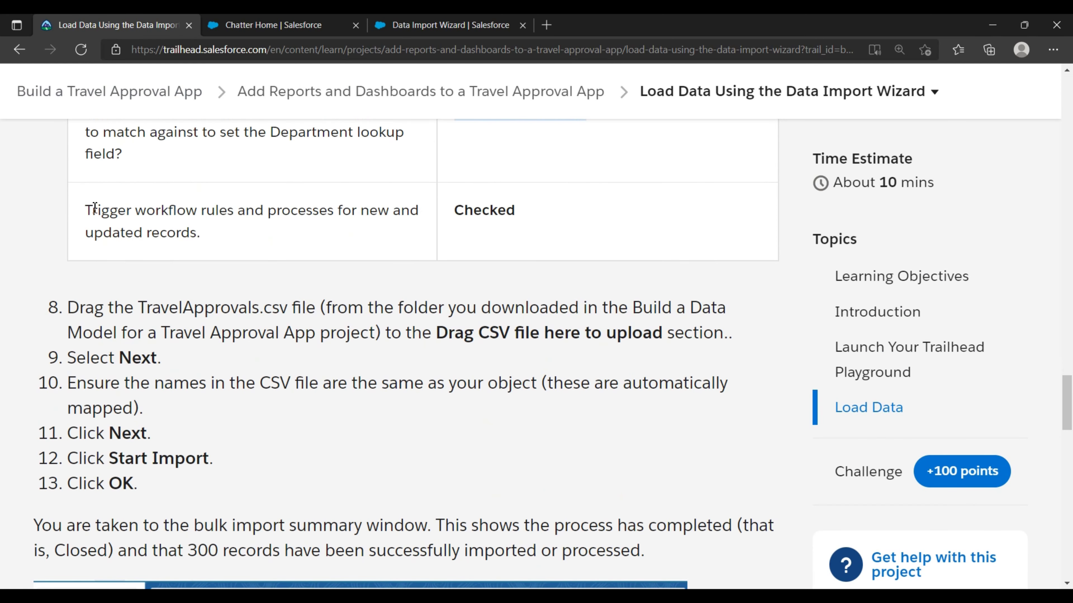
{"action": "left_click_drag", "start_coordinate": [85, 210], "coordinate": [378, 215]}
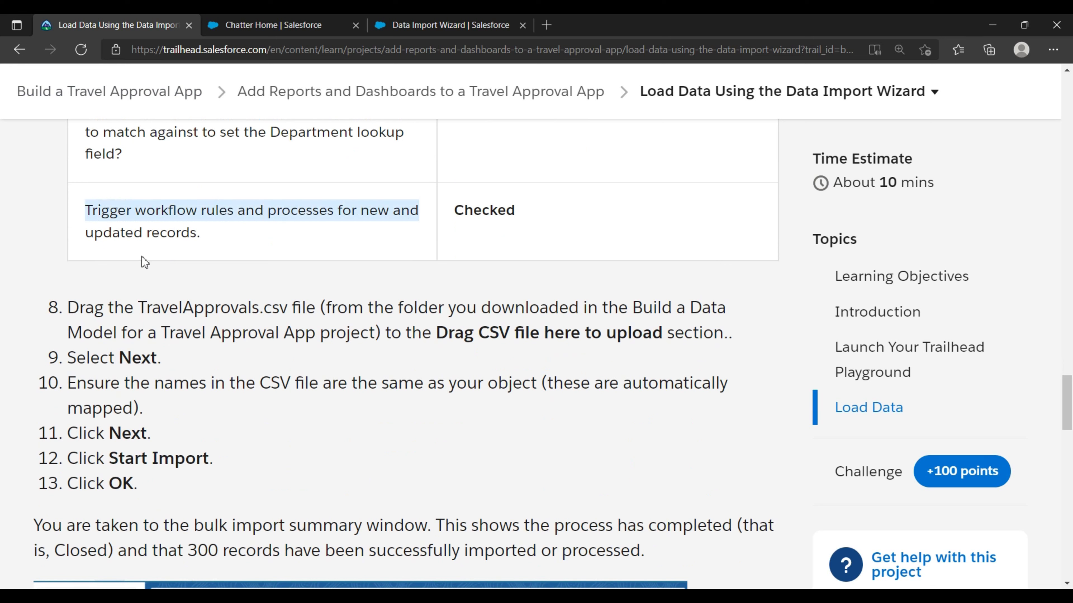
{"action": "left_click_drag", "start_coordinate": [84, 233], "coordinate": [342, 242]}
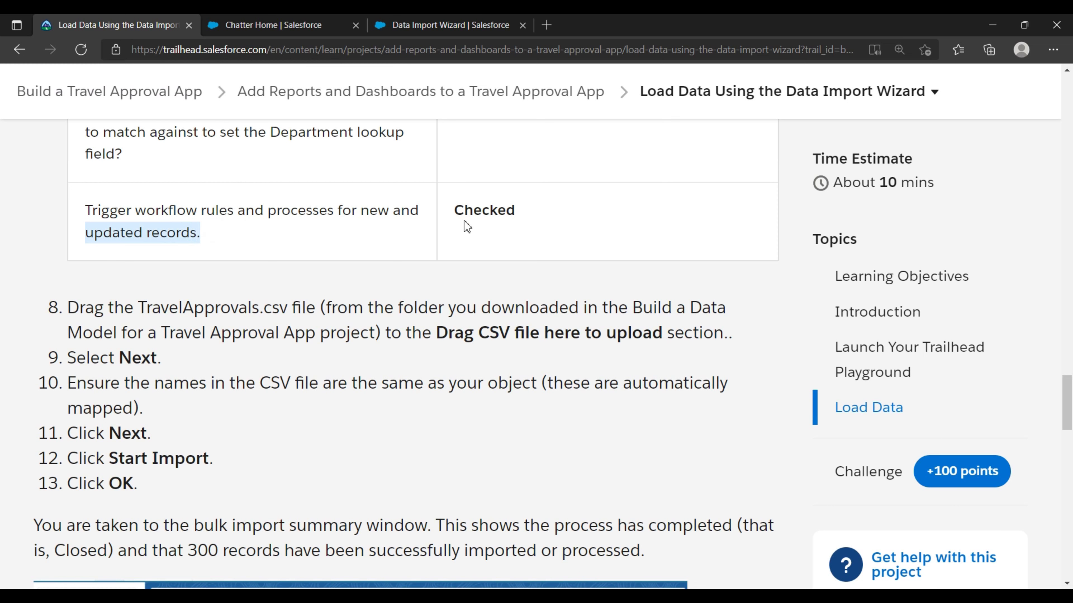
{"action": "left_click", "coordinate": [478, 214]}
{"action": "double_click", "coordinate": [478, 213]}
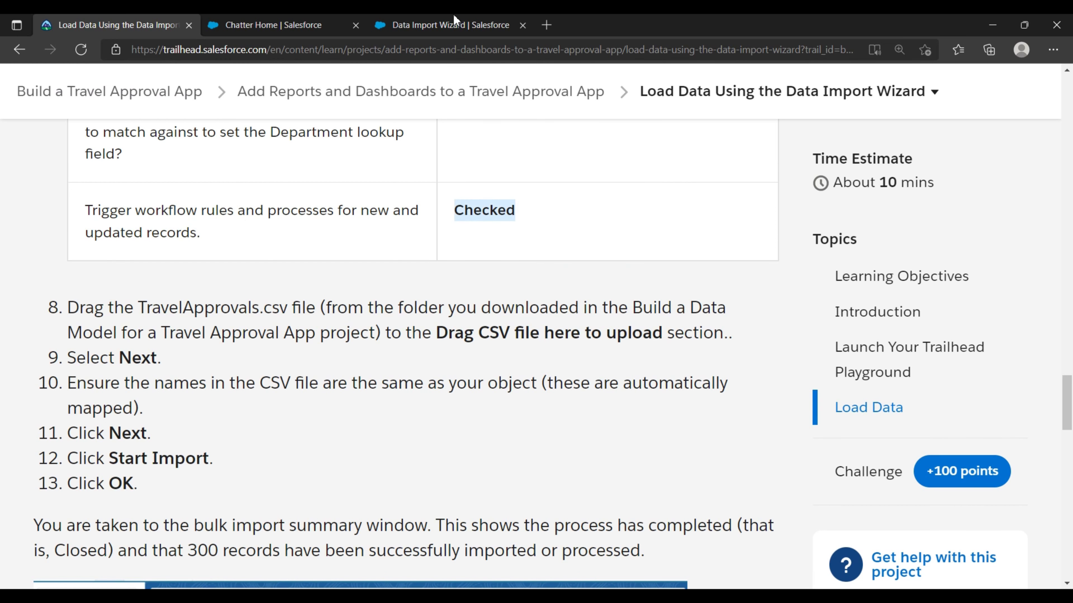
- Return to the import wizard and enable triggering workflow rules and processes for new and updated records
{"action": "left_click", "coordinate": [450, 25]}
{"action": "left_click_drag", "start_coordinate": [365, 366], "coordinate": [549, 370]}
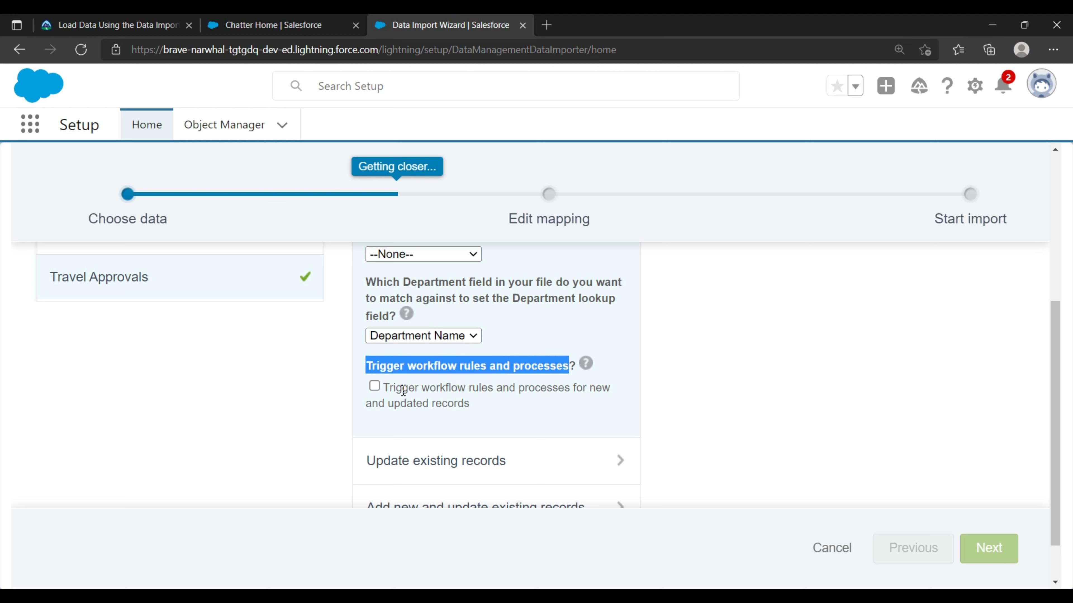
{"action": "left_click_drag", "start_coordinate": [384, 388], "coordinate": [478, 387]}
{"action": "left_click_drag", "start_coordinate": [580, 388], "coordinate": [612, 387]}
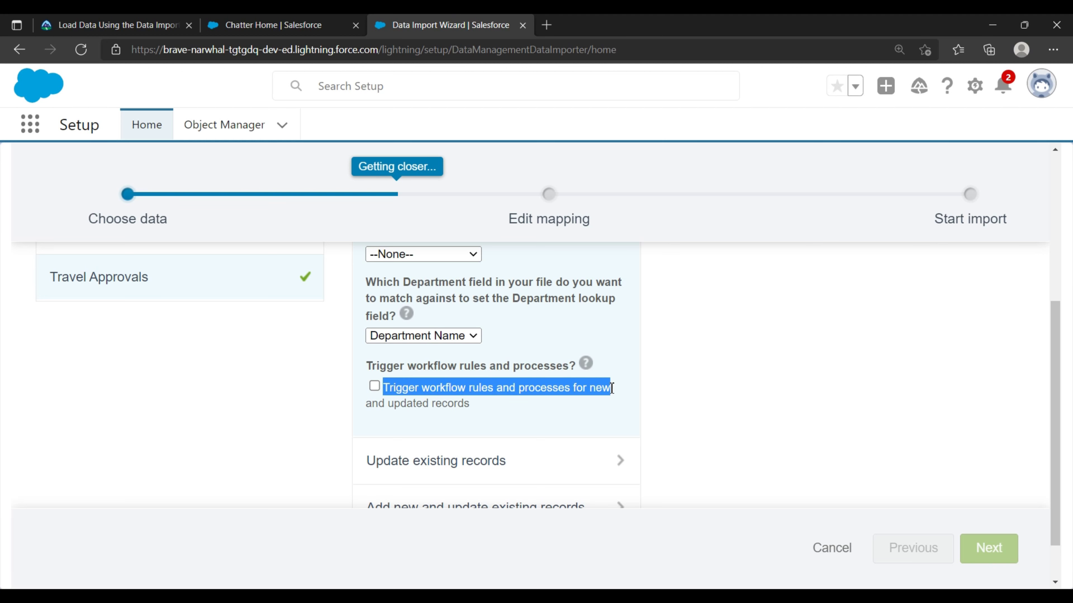
{"action": "left_click_drag", "start_coordinate": [372, 404], "coordinate": [484, 412]}
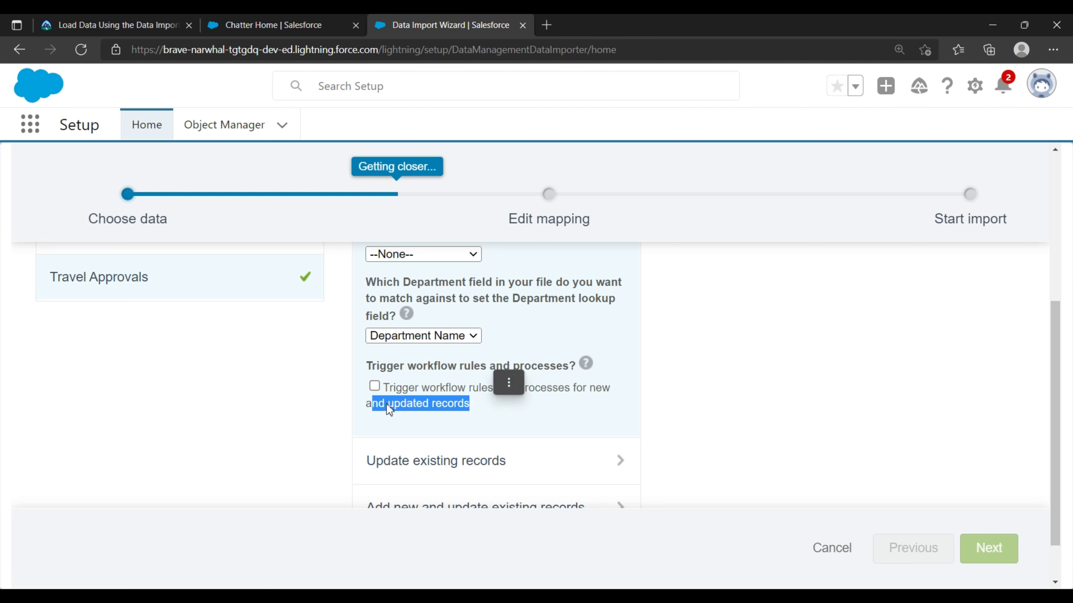
{"action": "left_click", "coordinate": [375, 386]}
{"action": "left_click", "coordinate": [355, 405]}
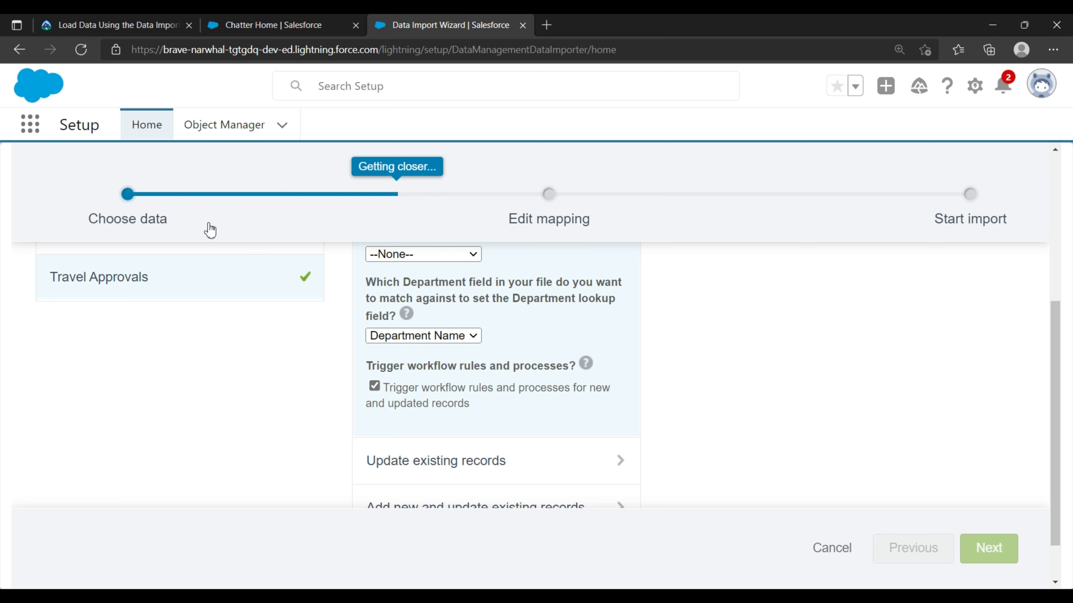
- Switch to the Trailhead page and read instruction 8 about which CSV file to upload
{"action": "left_click", "coordinate": [129, 19]}
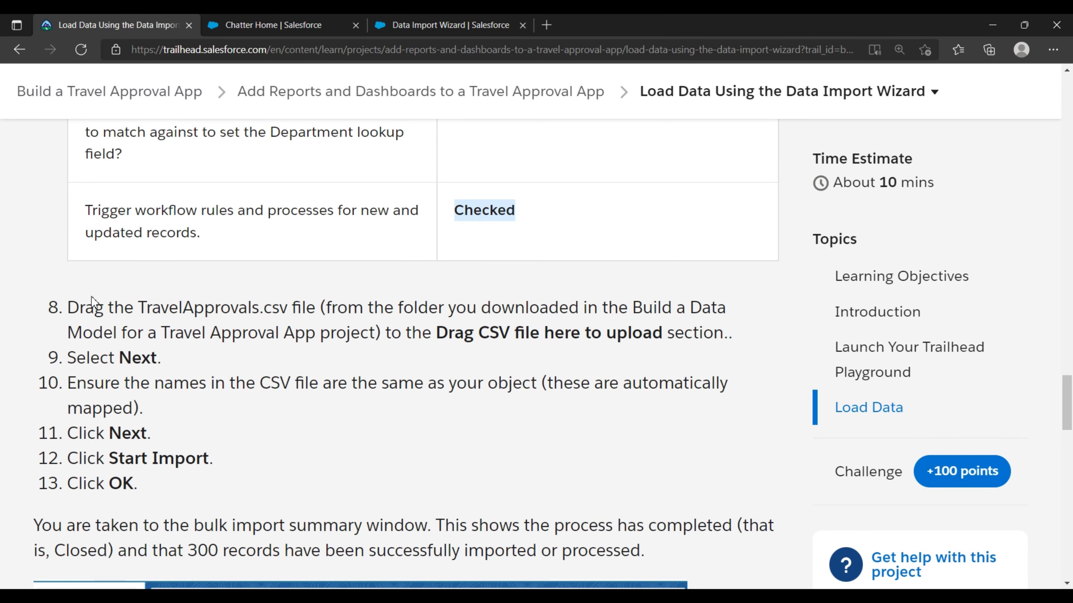
{"action": "left_click_drag", "start_coordinate": [72, 306], "coordinate": [726, 311]}
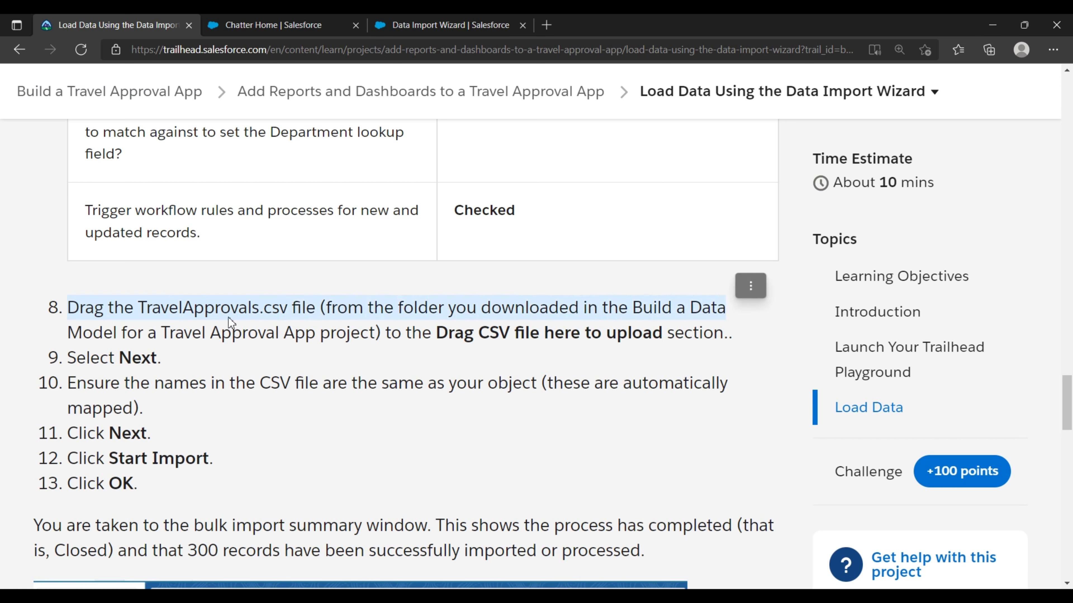
{"action": "left_click_drag", "start_coordinate": [72, 332], "coordinate": [724, 334]}
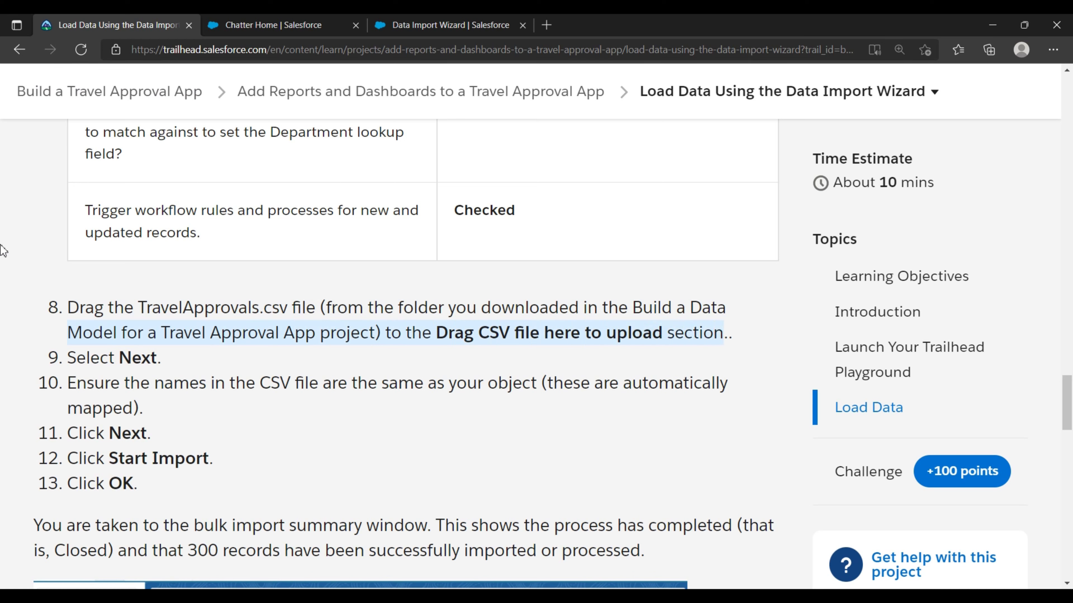
{"action": "left_click_drag", "start_coordinate": [138, 308], "coordinate": [292, 310]}
- Return to the import wizard and choose TravelApprovals.csv from the TravelAppWorkshop-Lab-Files folder in Documents as the CSV source file
{"action": "left_click", "coordinate": [443, 24]}
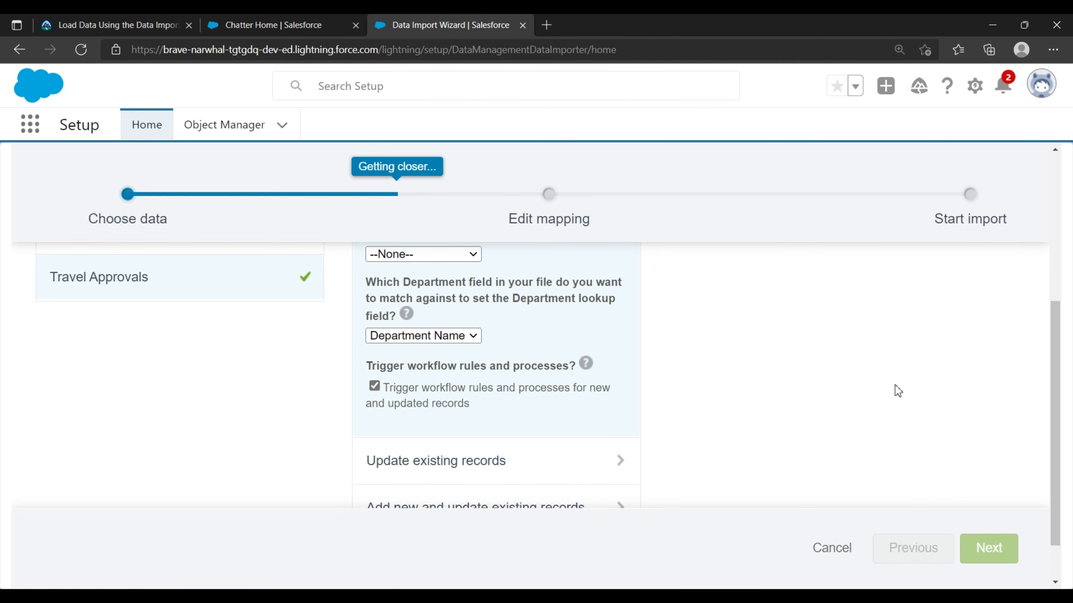
{"action": "scroll", "coordinate": [897, 391], "scroll_direction": "up", "scroll_amount": 5}
{"action": "scroll", "coordinate": [896, 383], "scroll_direction": "down", "scroll_amount": 3}
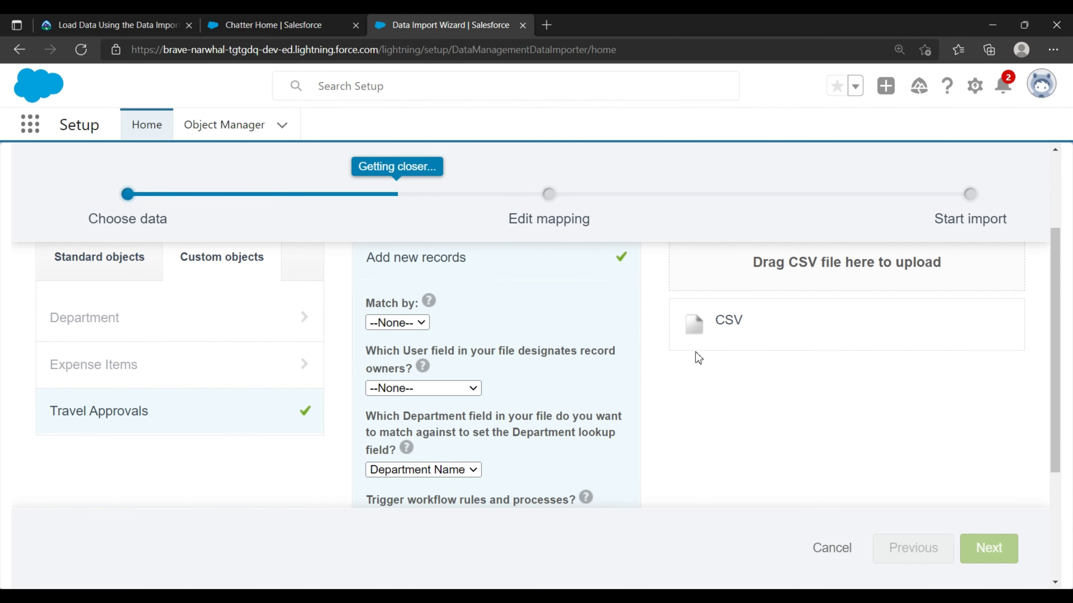
{"action": "left_click", "coordinate": [721, 332]}
{"action": "scroll", "coordinate": [722, 332], "scroll_direction": "down", "scroll_amount": 3}
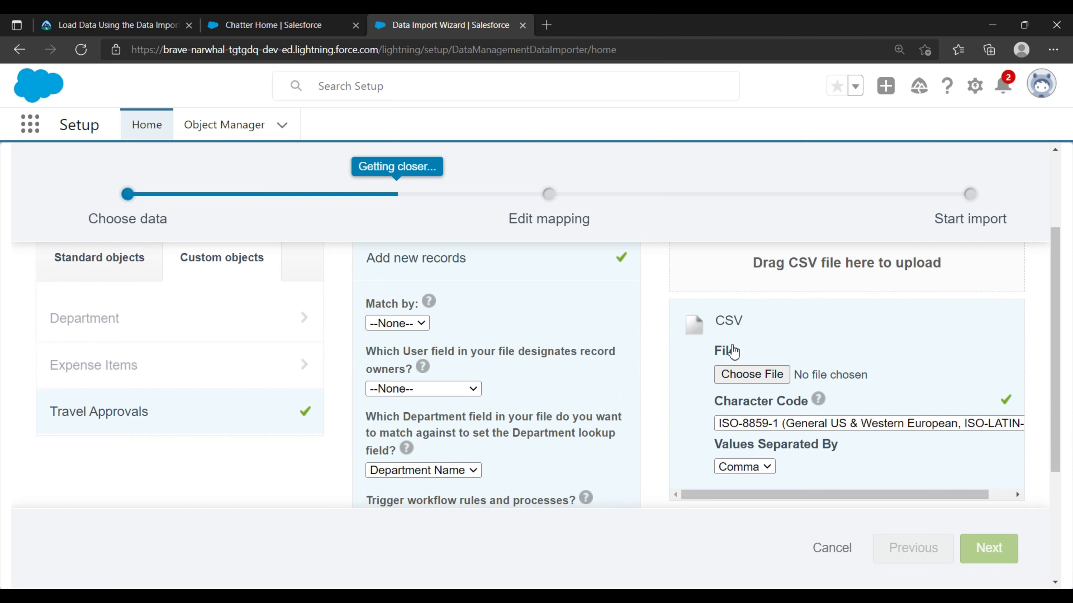
{"action": "left_click", "coordinate": [753, 377]}
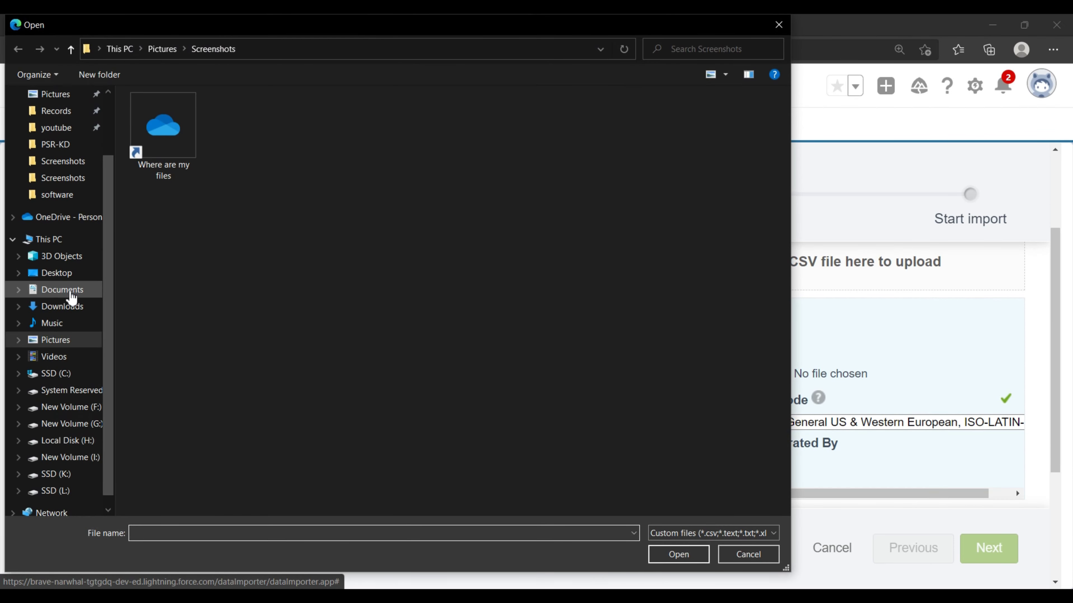
{"action": "left_click", "coordinate": [71, 292]}
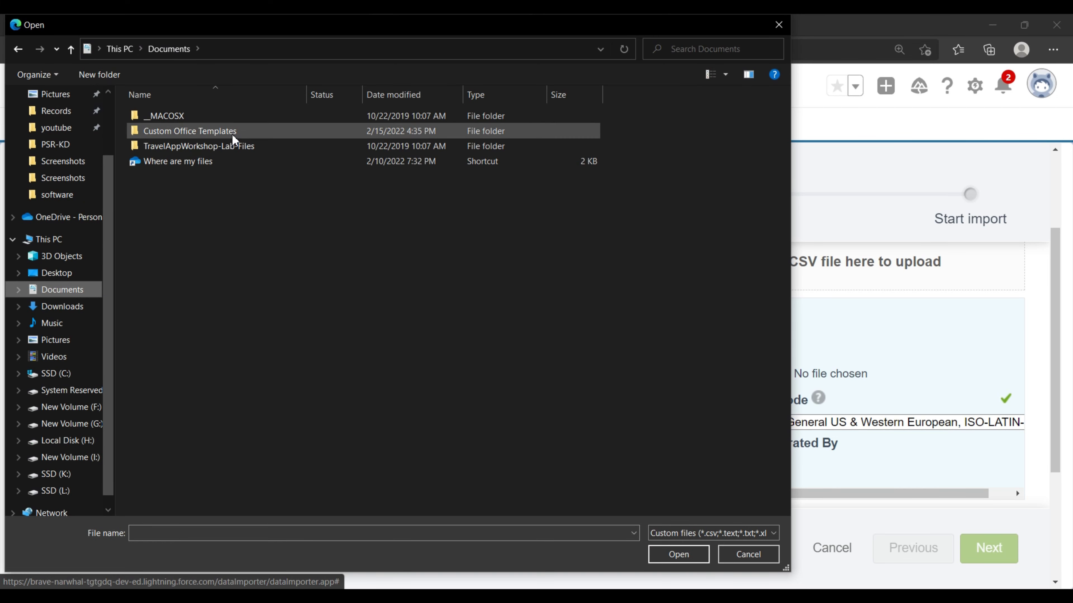
{"action": "double_click", "coordinate": [242, 146]}
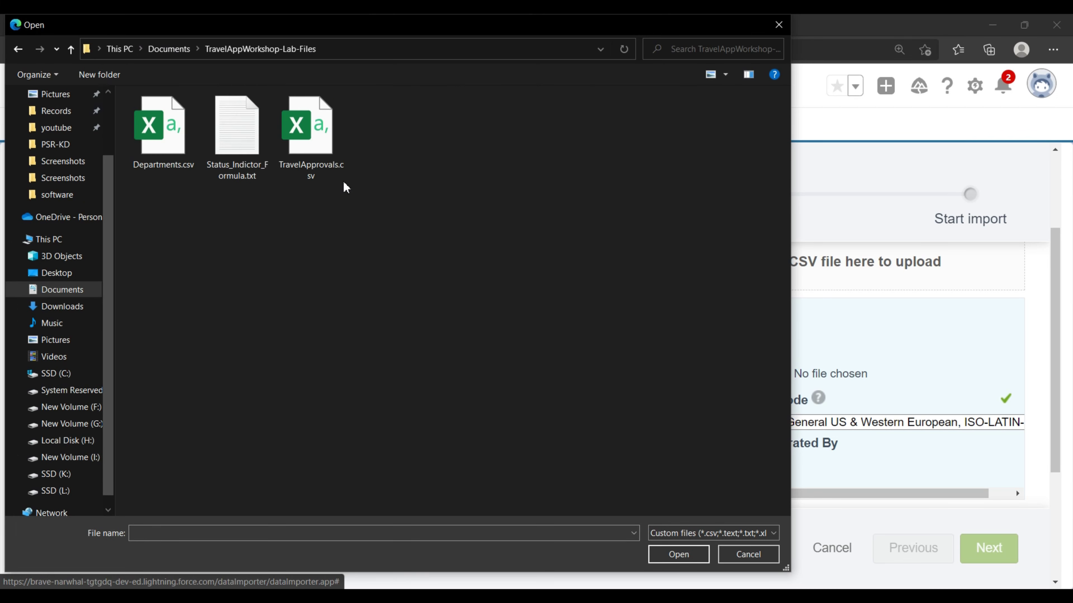
{"action": "left_click", "coordinate": [320, 140]}
{"action": "left_click", "coordinate": [677, 554]}
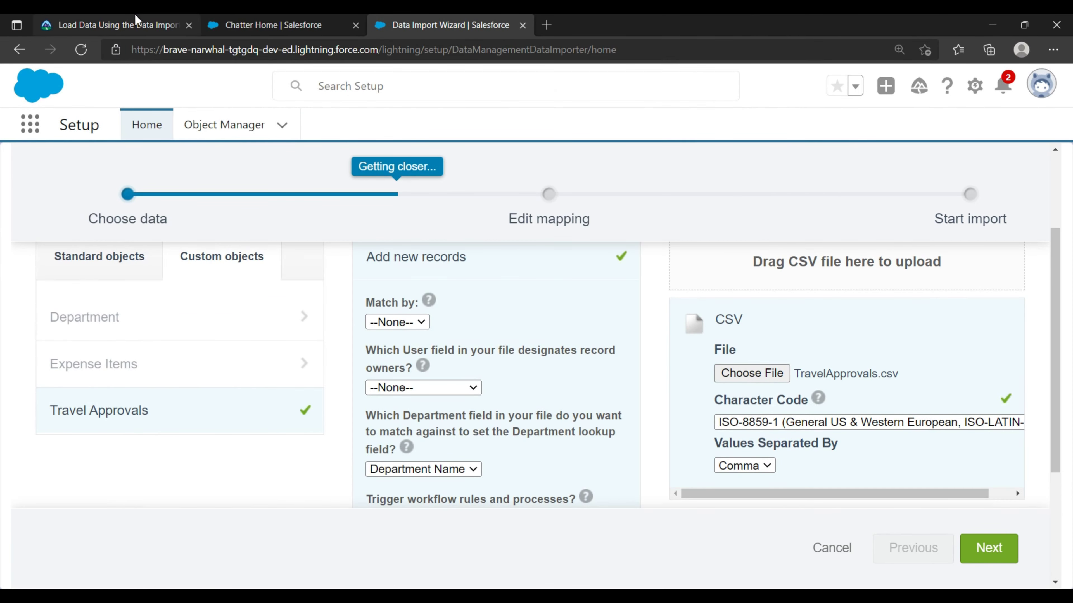
- Check instruction 9 on the Trailhead page and advance the import wizard to the Edit mapping stage
{"action": "left_click", "coordinate": [137, 23]}
{"action": "left_click_drag", "start_coordinate": [70, 358], "coordinate": [165, 358]}
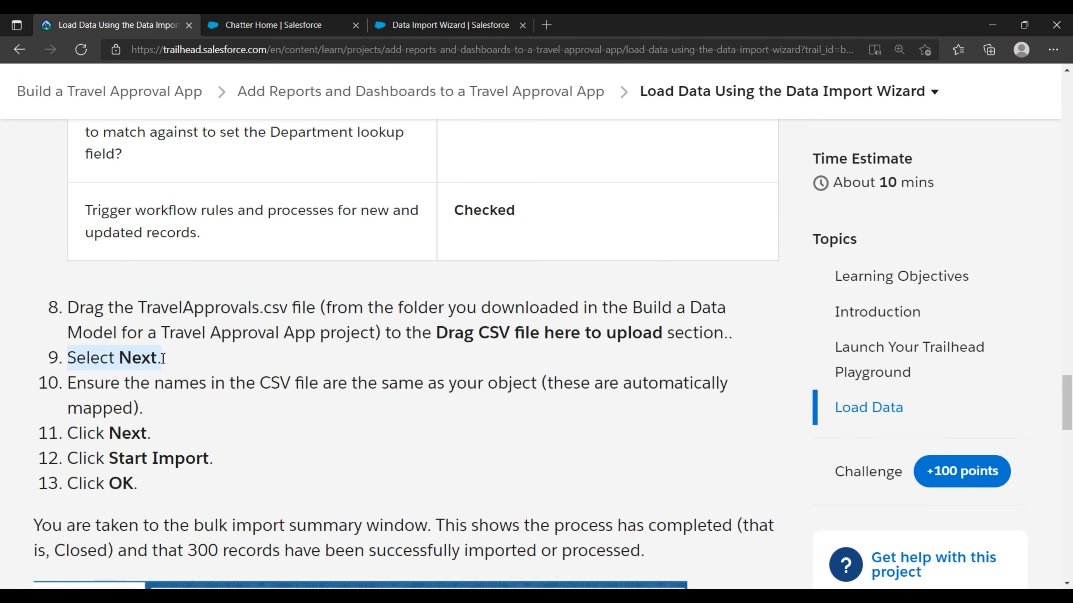
{"action": "left_click", "coordinate": [472, 26]}
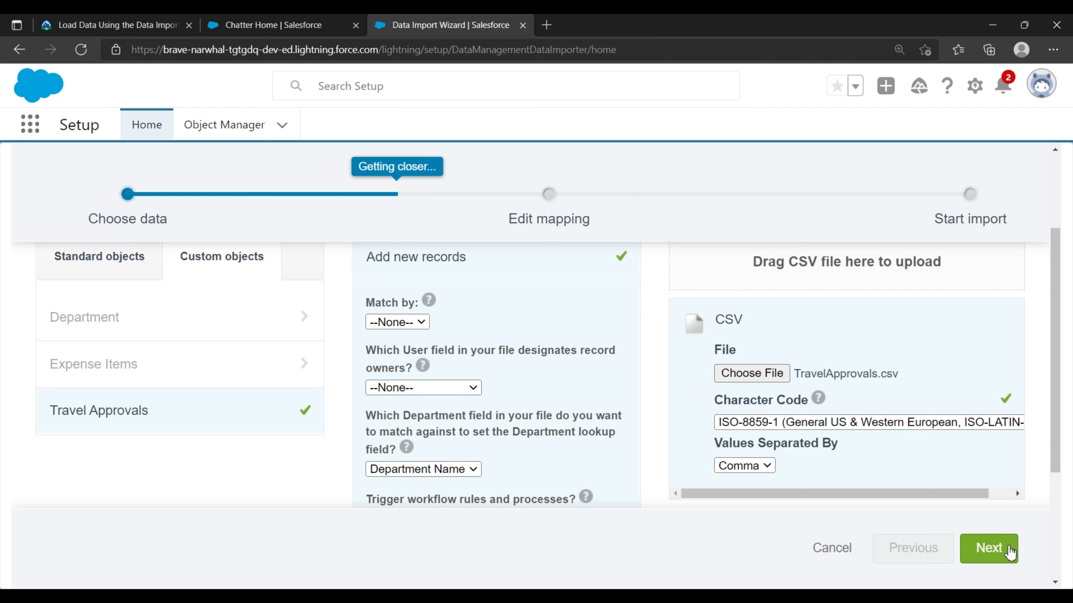
{"action": "left_click", "coordinate": [1010, 552]}
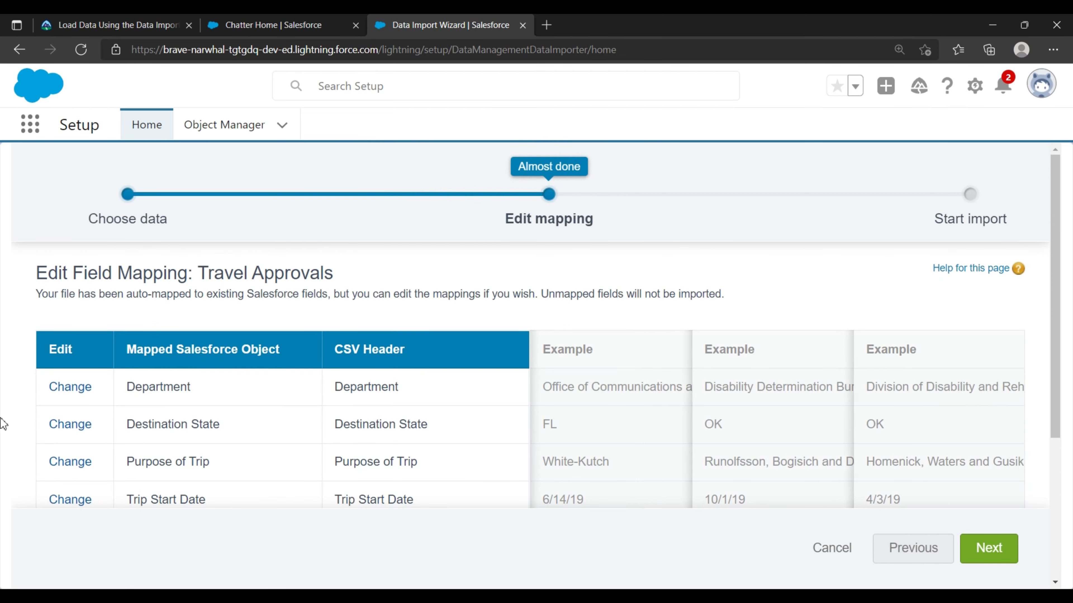
- Review the Travel Approvals field mapping and read instruction 10 on the Trailhead page about matching CSV names
{"action": "scroll", "coordinate": [397, 422], "scroll_direction": "down", "scroll_amount": 5}
{"action": "scroll", "coordinate": [398, 424], "scroll_direction": "up", "scroll_amount": 3}
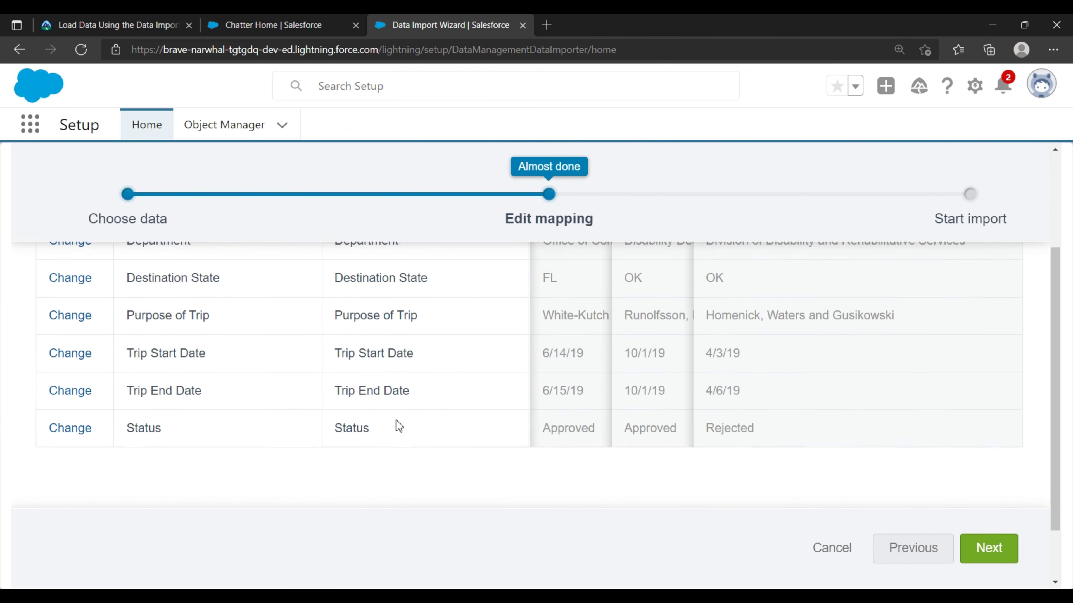
{"action": "left_click", "coordinate": [182, 19]}
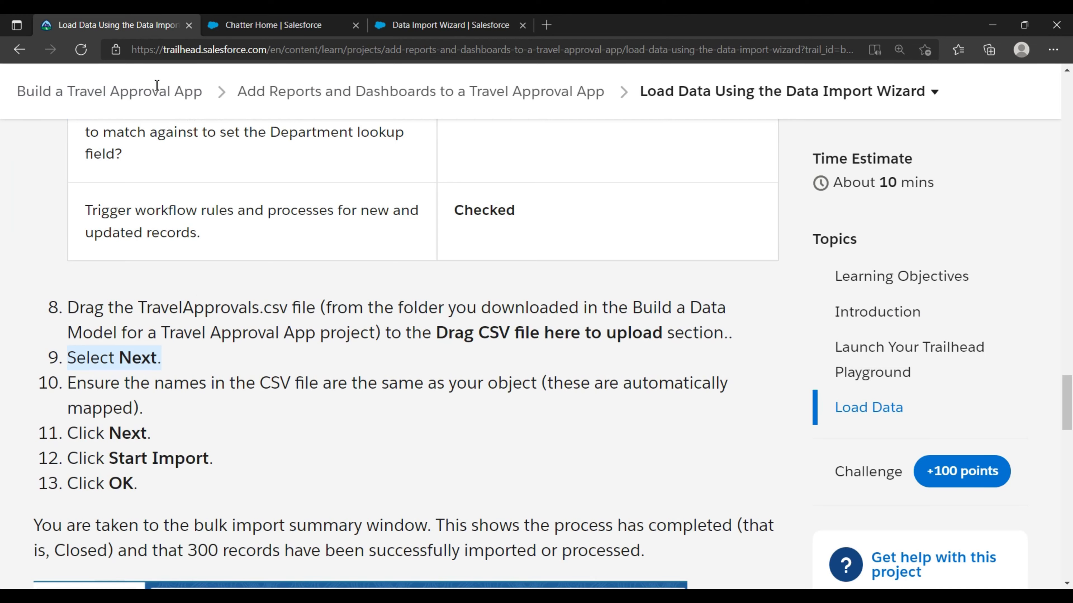
{"action": "scroll", "coordinate": [205, 344], "scroll_direction": "down", "scroll_amount": 3}
{"action": "left_click_drag", "start_coordinate": [75, 233], "coordinate": [186, 255]}
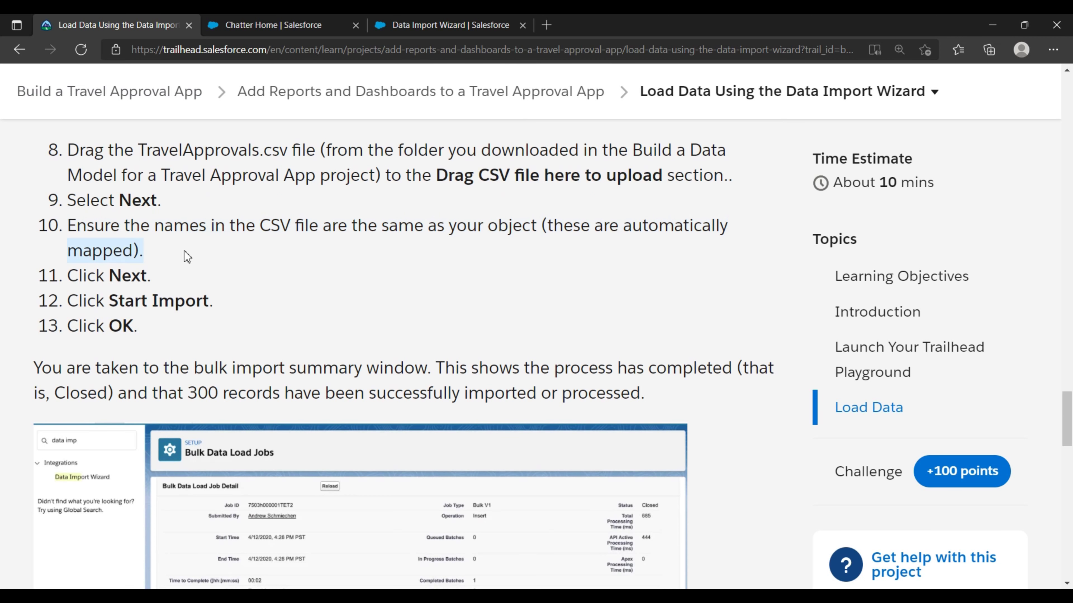
- Open TravelApprovals.csv from the TravelAppWorkshop-Lab-Files folder in Excel and compare its column headers with the wizard's field mapping
{"action": "left_click", "coordinate": [471, 22]}
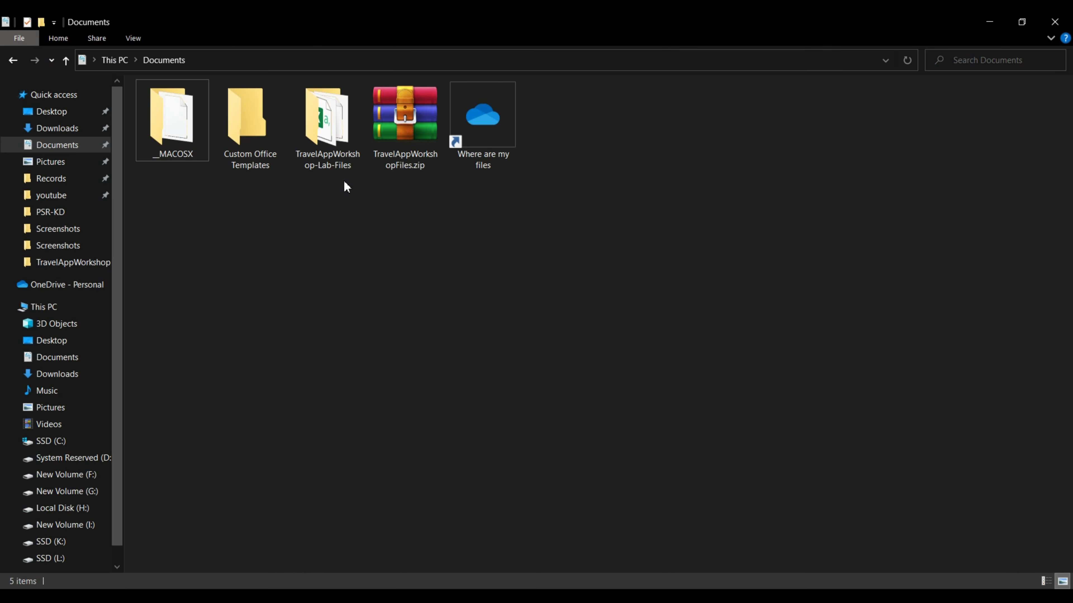
{"action": "double_click", "coordinate": [336, 127]}
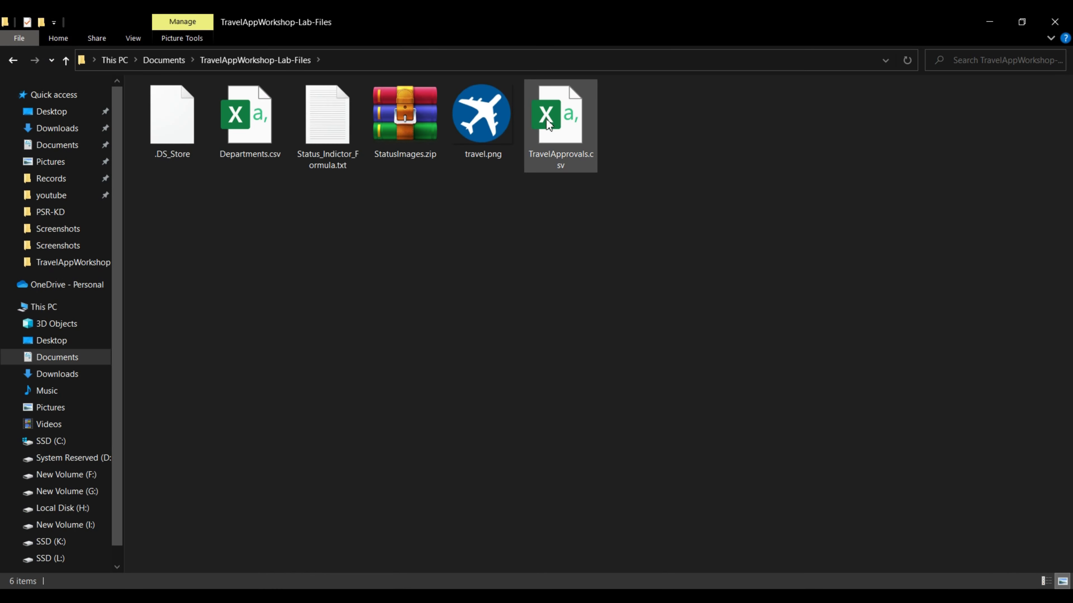
{"action": "left_click", "coordinate": [548, 123]}
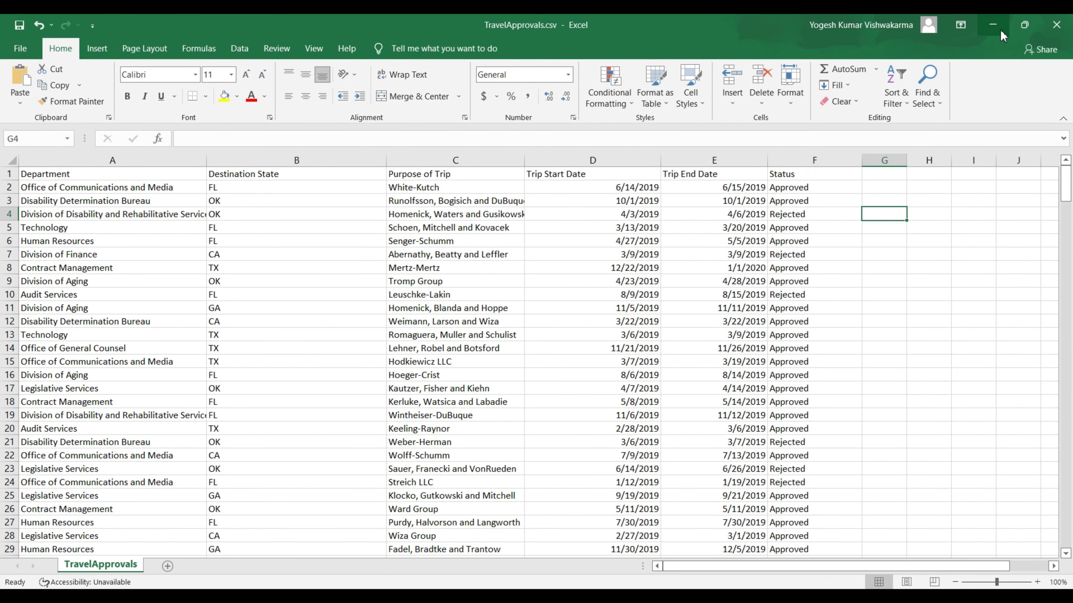
{"action": "left_click", "coordinate": [993, 24]}
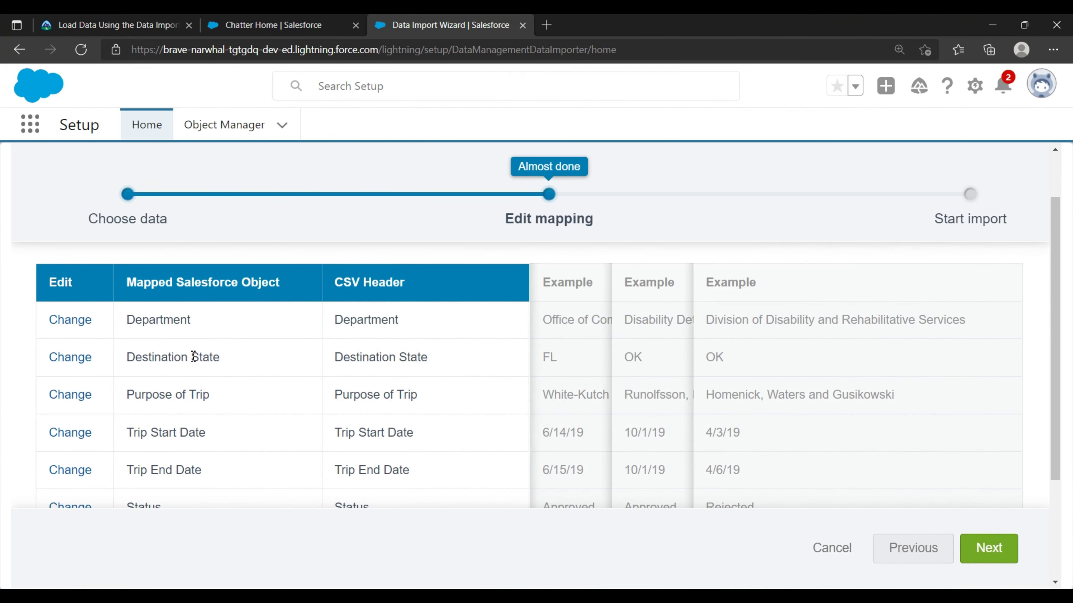
{"action": "scroll", "coordinate": [198, 468], "scroll_direction": "down", "scroll_amount": 3}
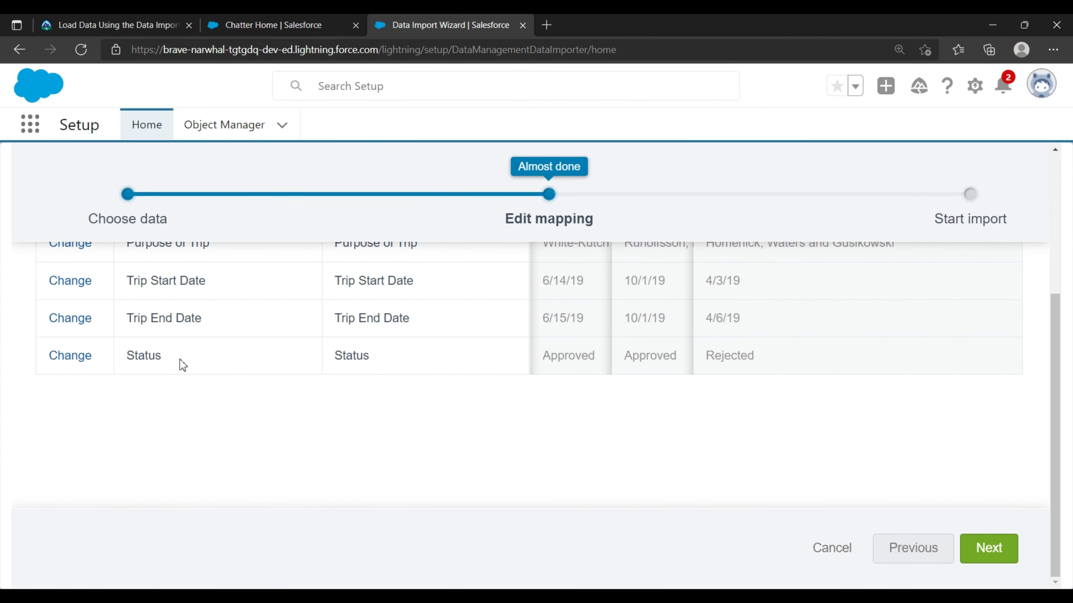
{"action": "scroll", "coordinate": [329, 443], "scroll_direction": "up", "scroll_amount": 3}
- Accept the field mapping as instruction 11 on the Trailhead page directs, and review the import's selections and mapped fields
{"action": "left_click", "coordinate": [52, 19]}
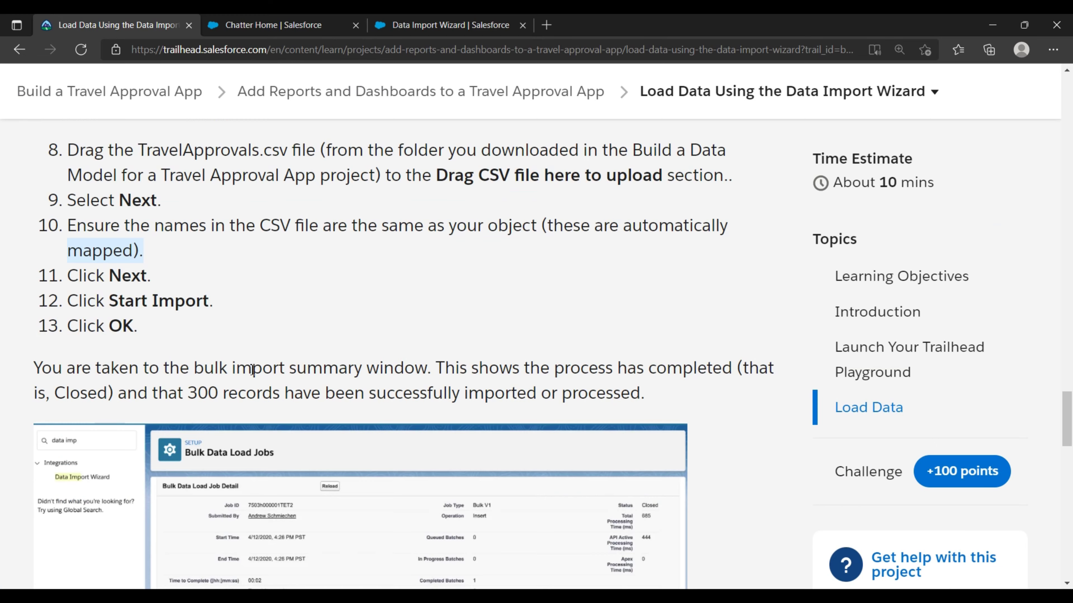
{"action": "scroll", "coordinate": [253, 370], "scroll_direction": "down", "scroll_amount": 2}
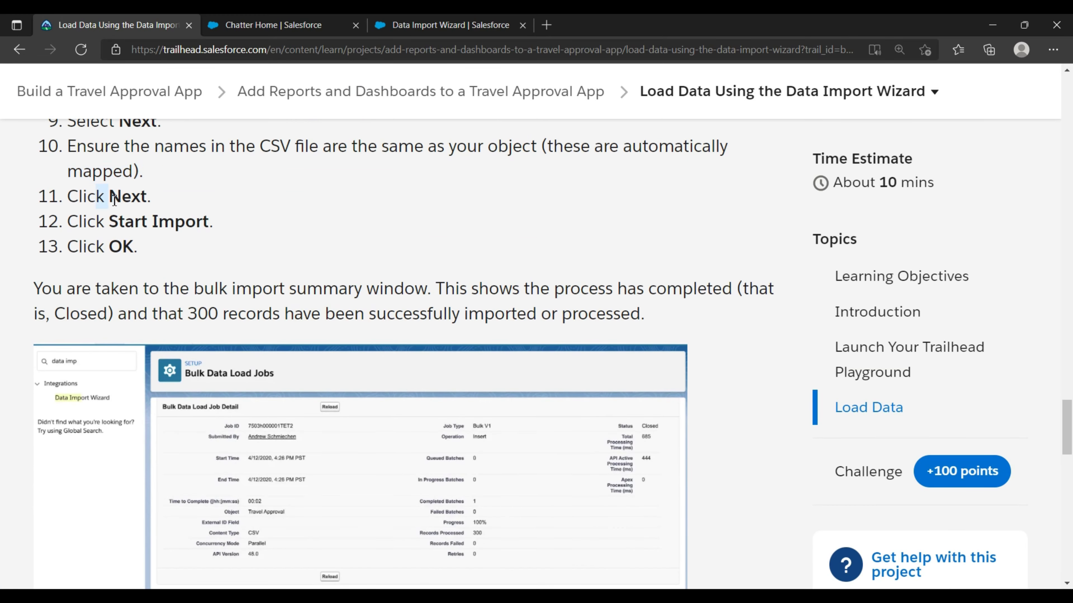
{"action": "left_click", "coordinate": [481, 22]}
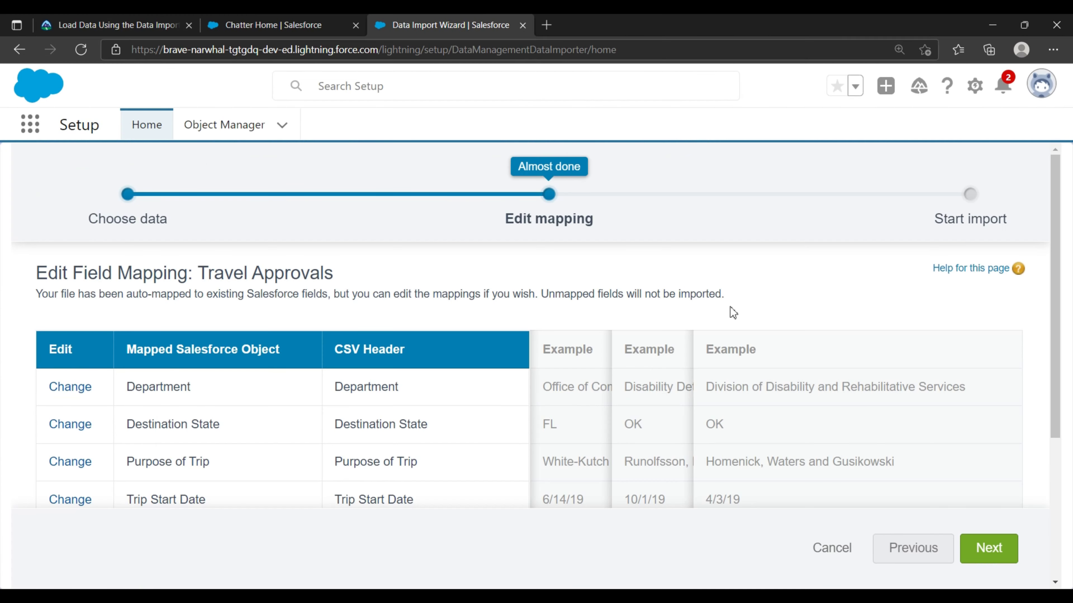
{"action": "left_click", "coordinate": [992, 548]}
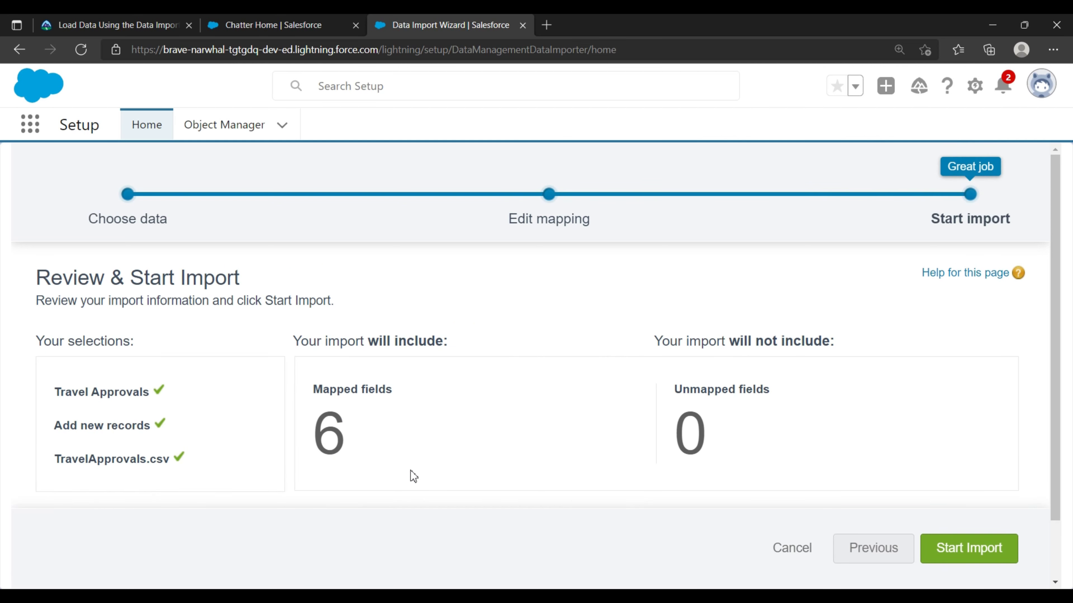
{"action": "left_click_drag", "start_coordinate": [299, 399], "coordinate": [342, 499]}
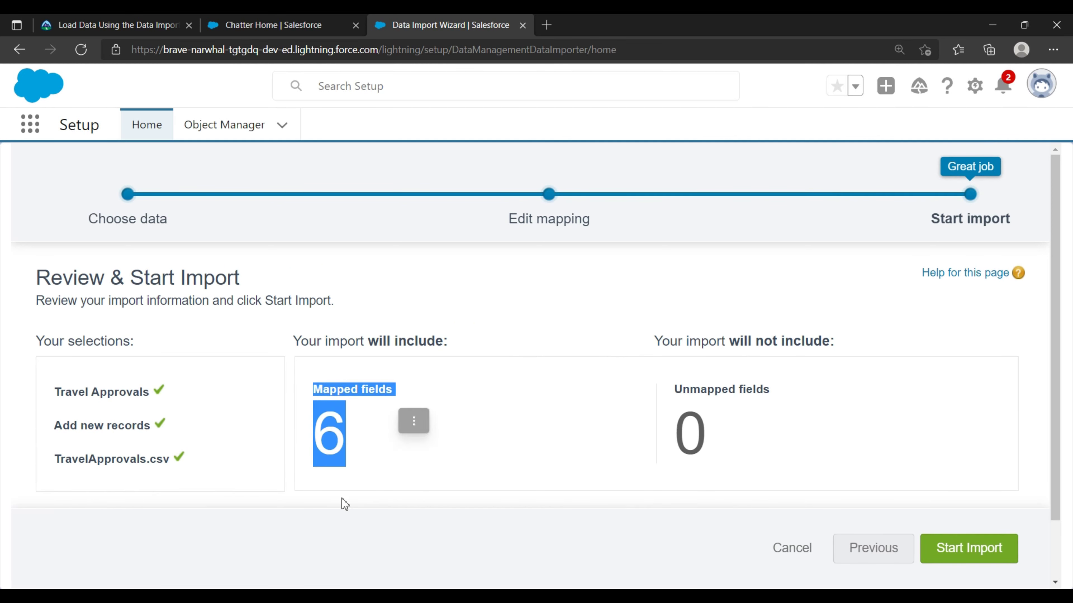
{"action": "left_click_drag", "start_coordinate": [42, 385], "coordinate": [180, 462]}
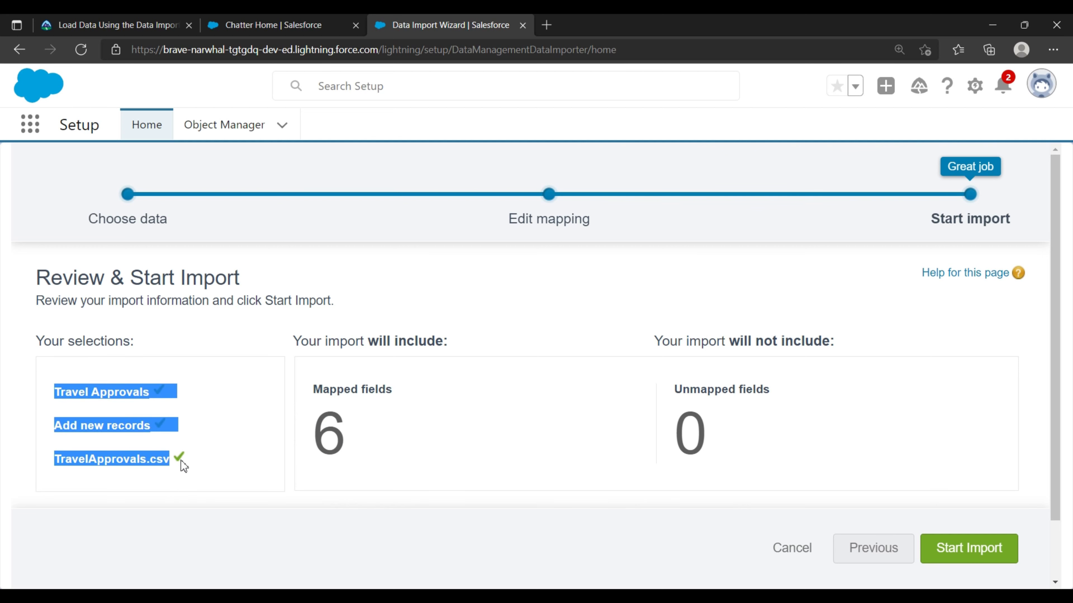
- Check instruction 12 on the Trailhead page and start the Travel Approvals import in the wizard
{"action": "left_click", "coordinate": [189, 539]}
{"action": "left_click", "coordinate": [80, 21]}
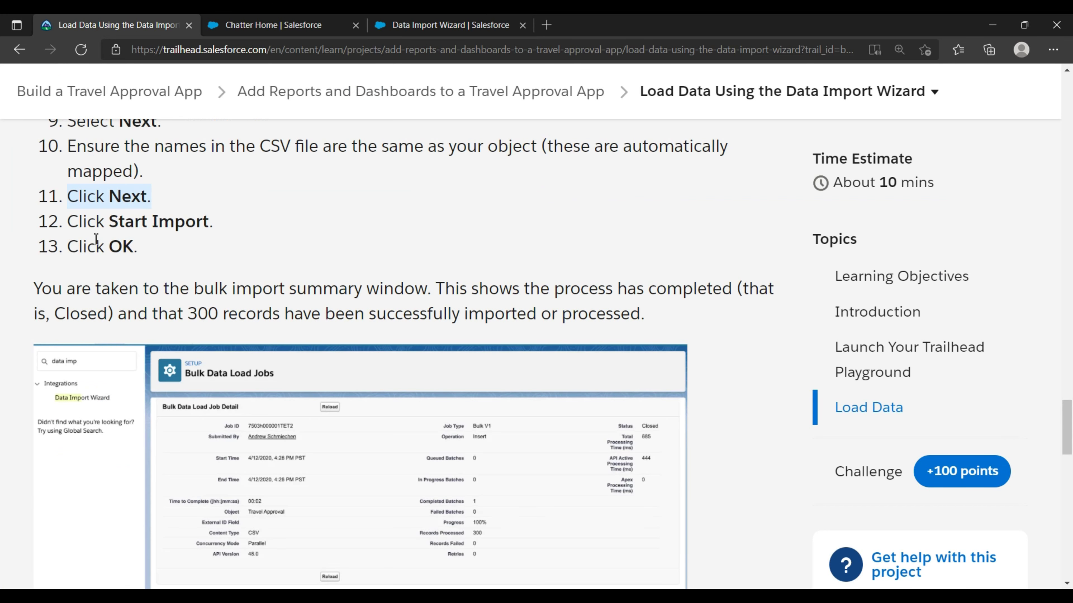
{"action": "left_click_drag", "start_coordinate": [64, 224], "coordinate": [223, 224]}
{"action": "left_click", "coordinate": [395, 21]}
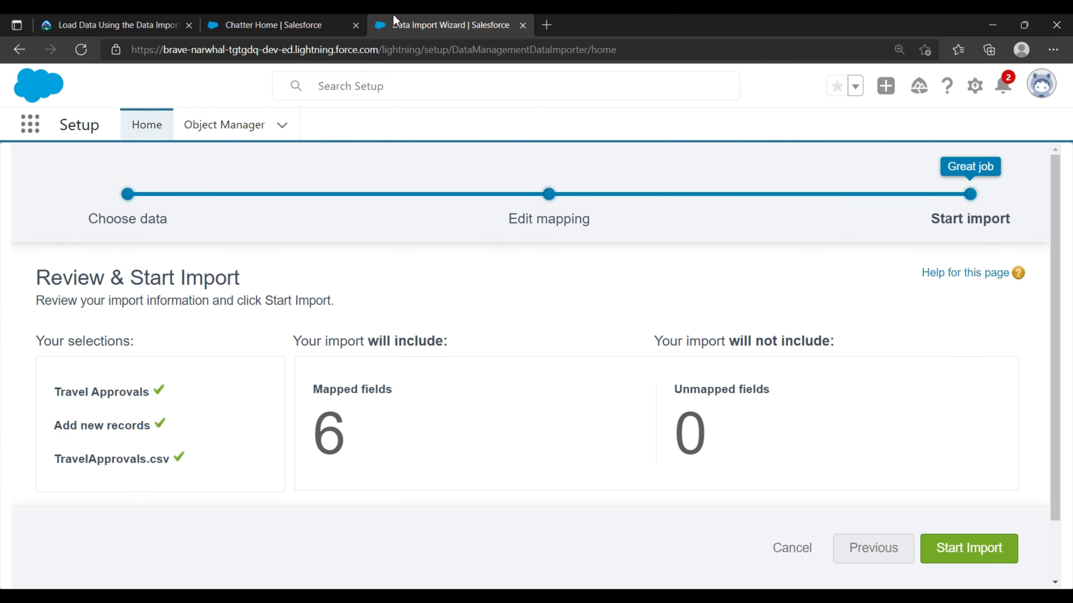
{"action": "left_click", "coordinate": [971, 548]}
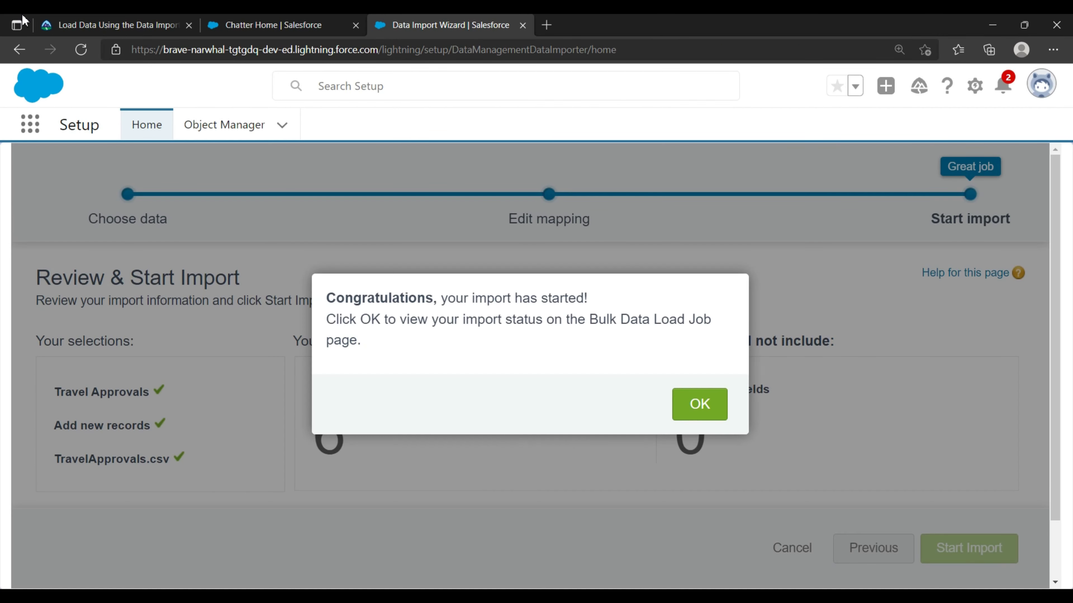
- Check instruction 13 on the Trailhead page, read the import-started message and accept it to open the bulk data load job's status
{"action": "left_click", "coordinate": [74, 22]}
{"action": "left_click_drag", "start_coordinate": [64, 248], "coordinate": [138, 247]}
{"action": "left_click", "coordinate": [392, 24]}
{"action": "left_click_drag", "start_coordinate": [331, 293], "coordinate": [615, 271]}
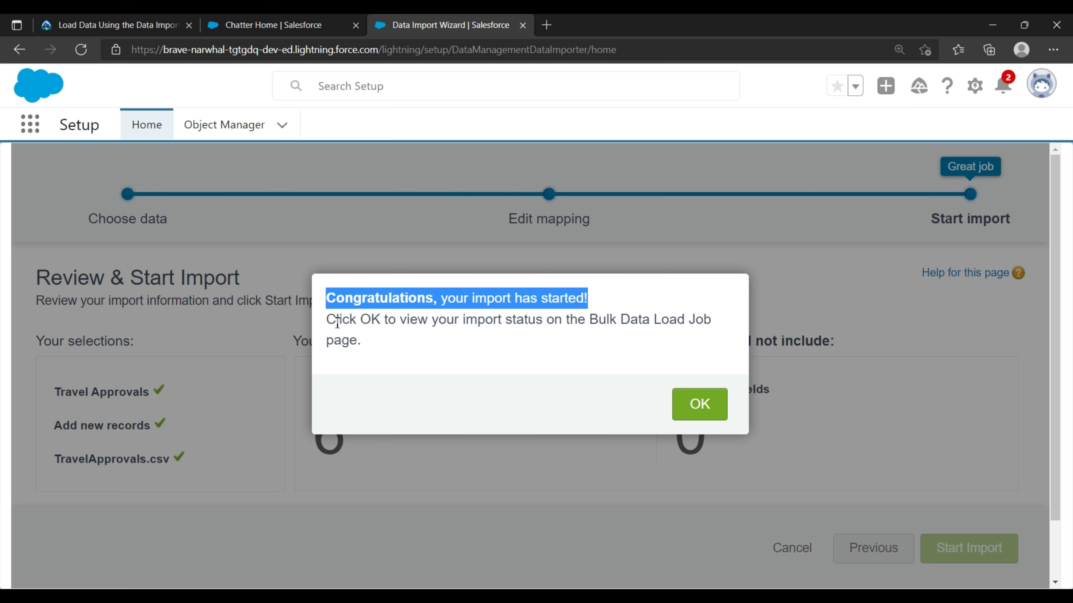
{"action": "left_click_drag", "start_coordinate": [338, 324], "coordinate": [713, 320]}
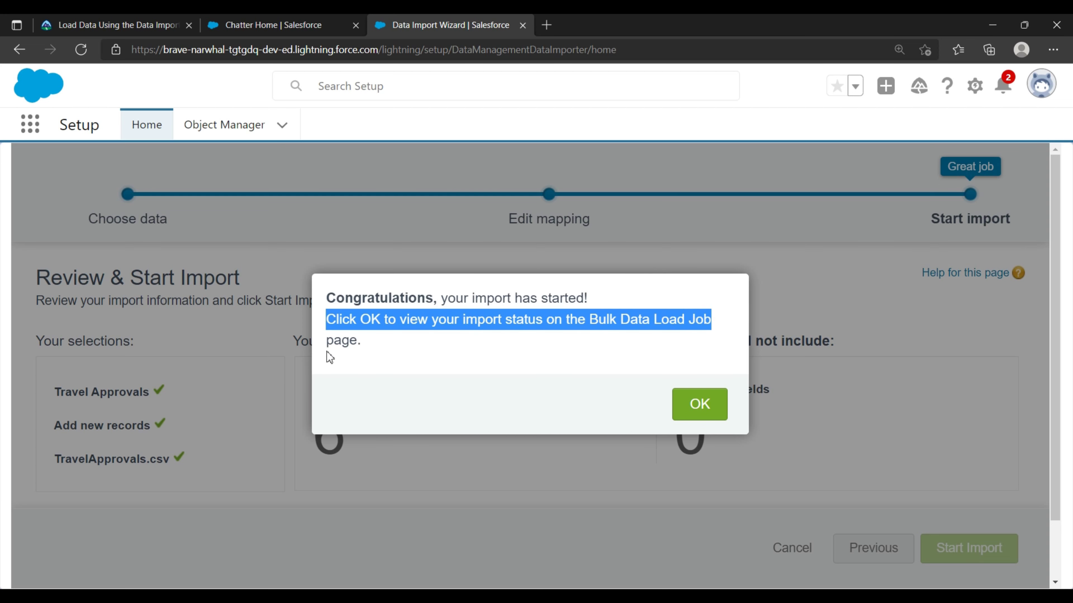
{"action": "left_click_drag", "start_coordinate": [327, 340], "coordinate": [361, 341]}
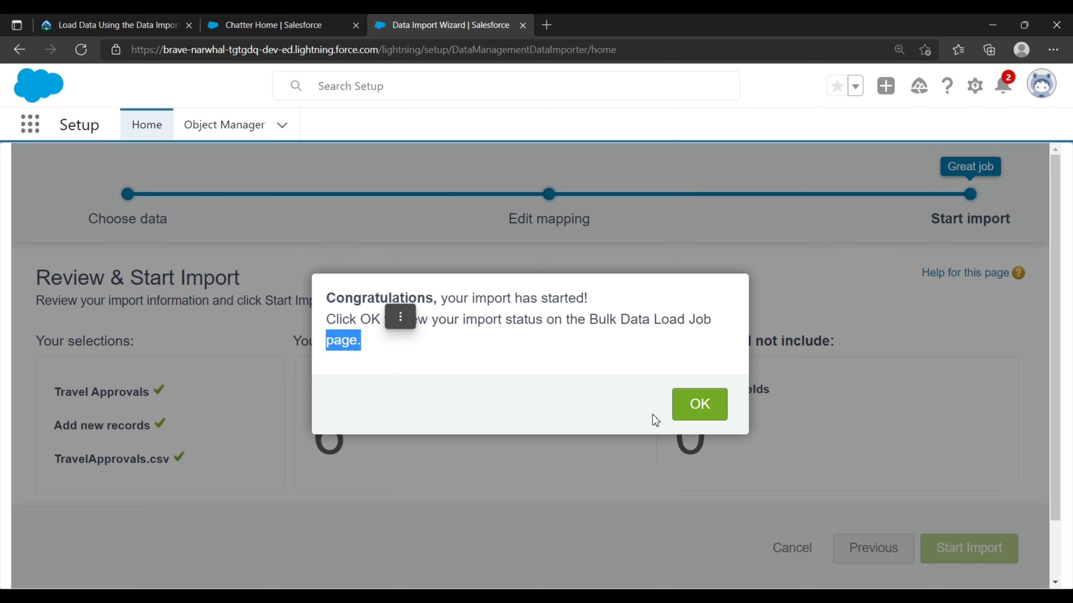
{"action": "left_click", "coordinate": [706, 404]}
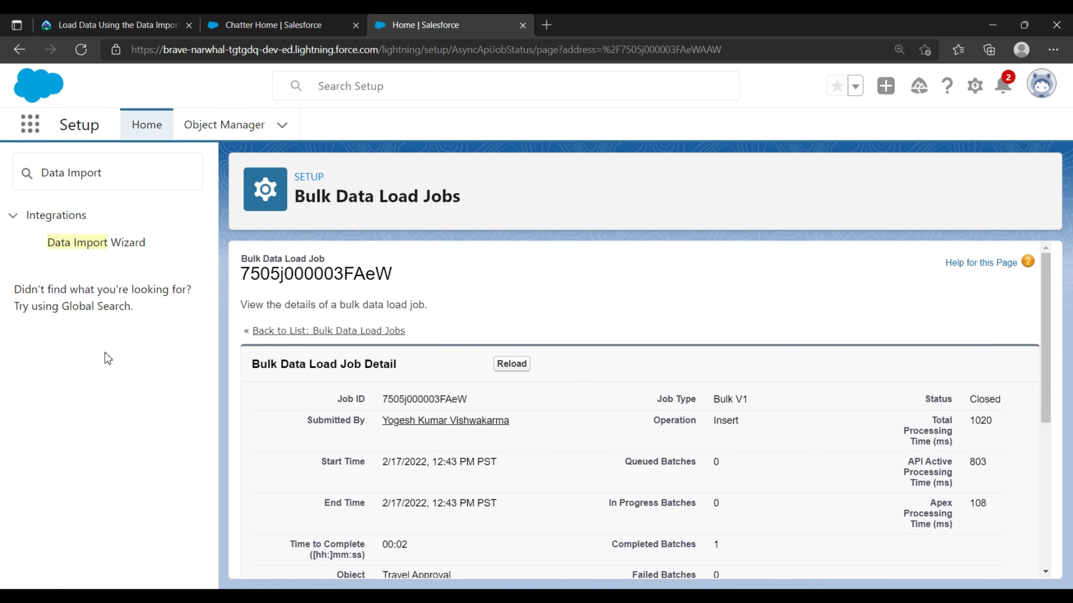
- Read the expected import result on the Trailhead page and compare it with the bulk data load job's Status and Records Processed
{"action": "left_click", "coordinate": [115, 20]}
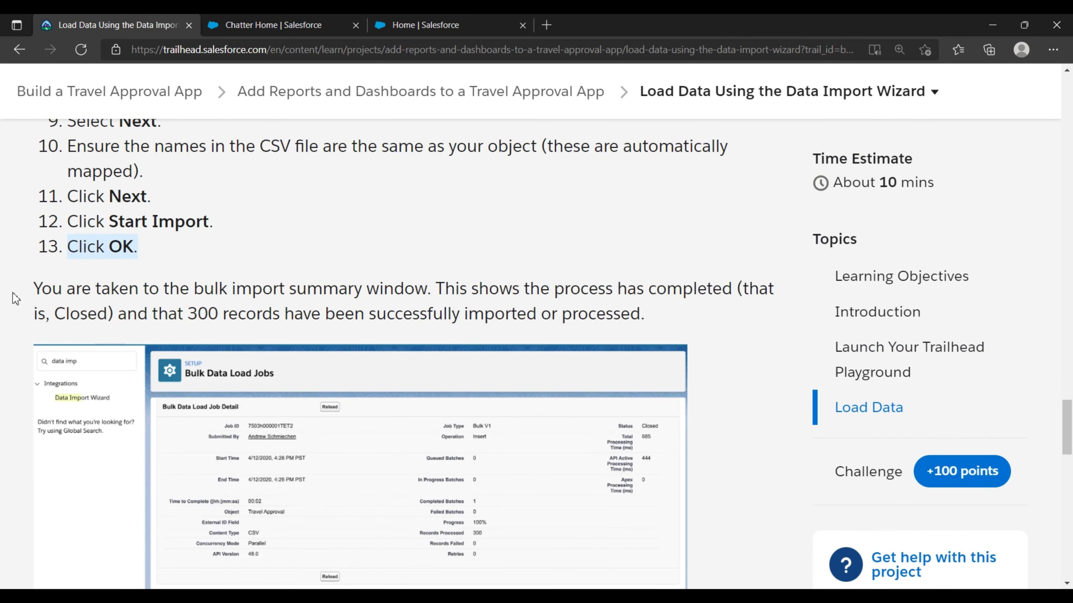
{"action": "left_click_drag", "start_coordinate": [34, 289], "coordinate": [773, 299]}
{"action": "left_click_drag", "start_coordinate": [12, 317], "coordinate": [653, 321]}
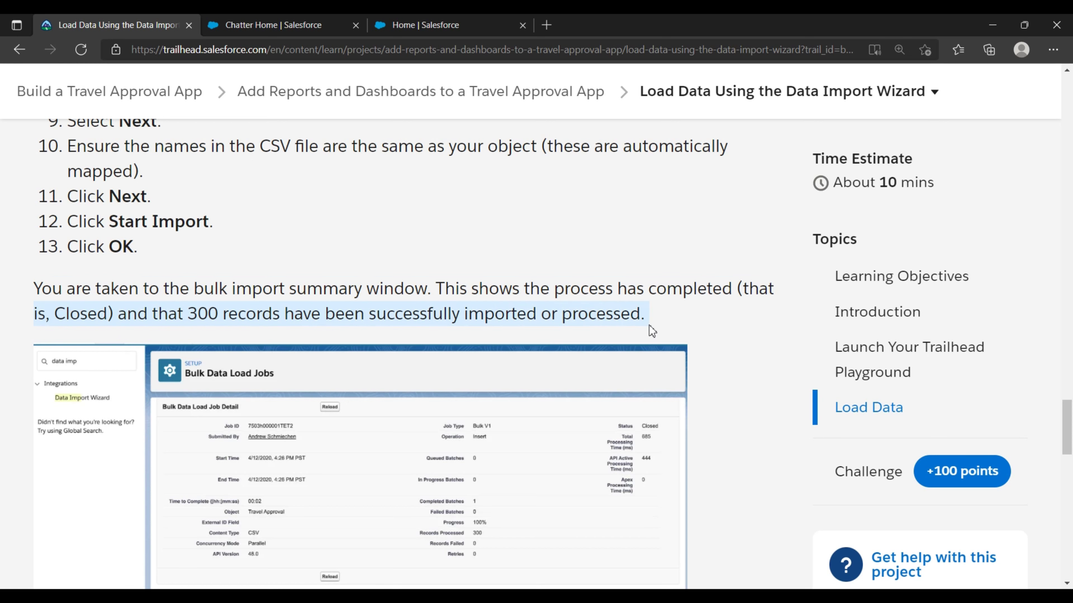
{"action": "left_click", "coordinate": [476, 23]}
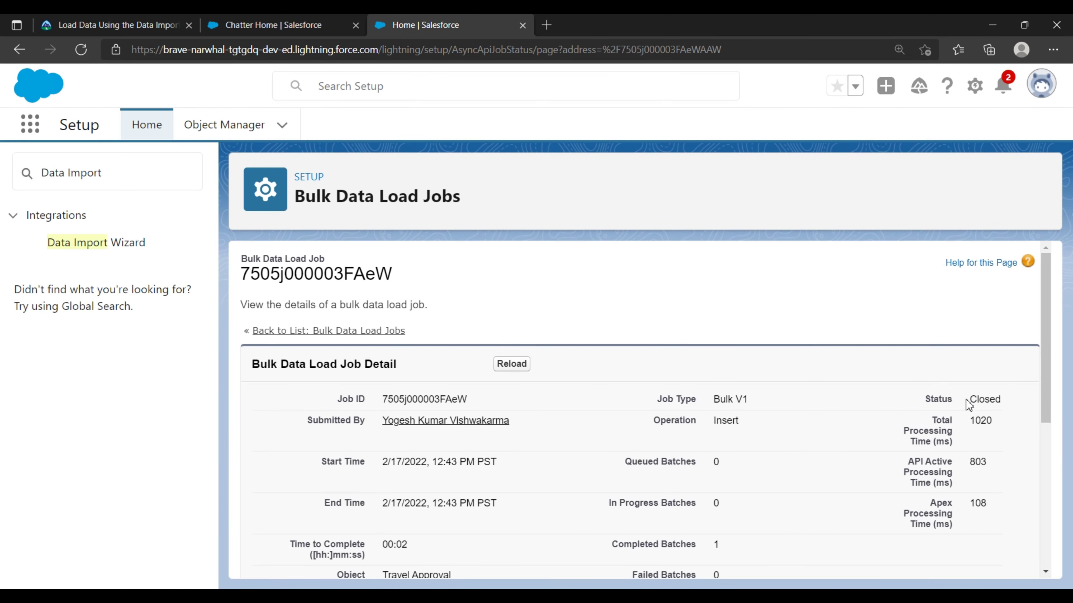
{"action": "left_click_drag", "start_coordinate": [966, 400], "coordinate": [1054, 401]}
{"action": "left_click", "coordinate": [915, 377]}
{"action": "left_click_drag", "start_coordinate": [987, 400], "coordinate": [1006, 405]}
{"action": "left_click", "coordinate": [667, 384]}
{"action": "scroll", "coordinate": [665, 384], "scroll_direction": "down", "scroll_amount": 3}
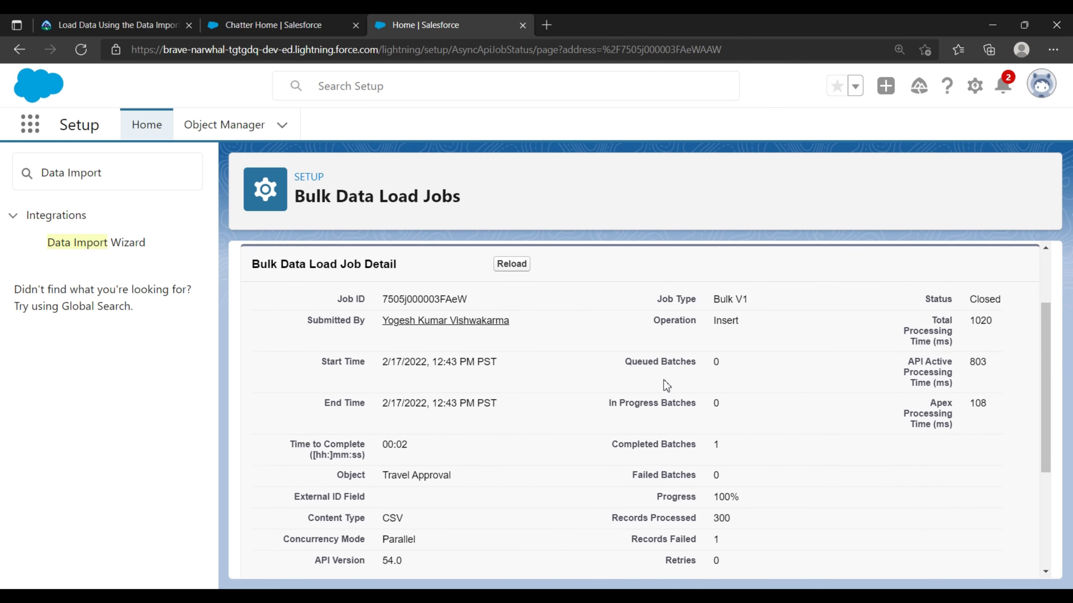
{"action": "left_click_drag", "start_coordinate": [649, 470], "coordinate": [738, 468]}
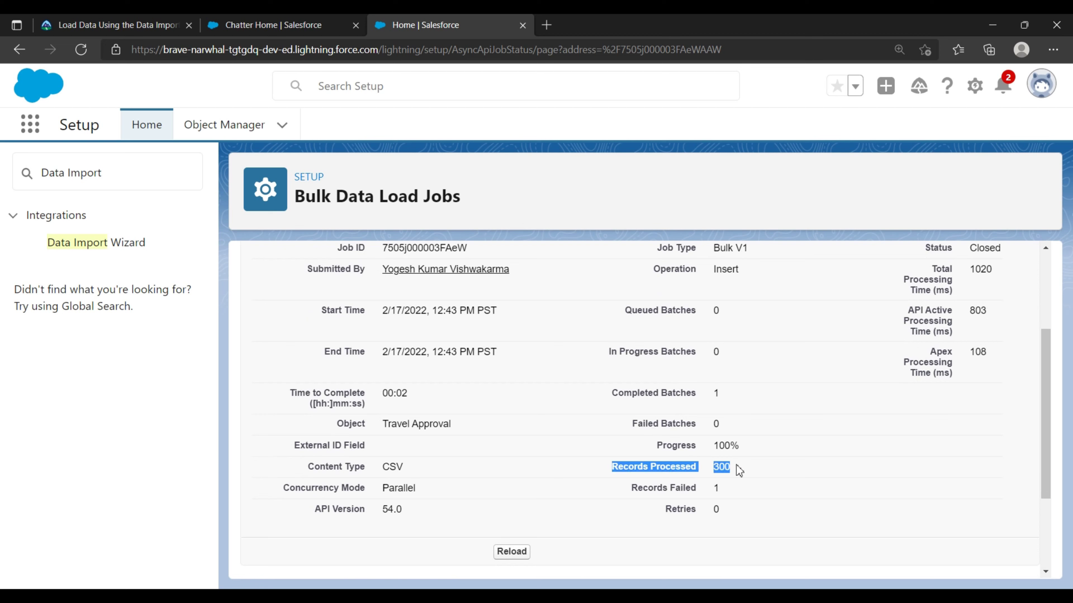
- Read the closing note of the Load Data section on the Trailhead page and submit the step for verification to earn 100 points
{"action": "left_click", "coordinate": [114, 25]}
{"action": "scroll", "coordinate": [283, 229], "scroll_direction": "down", "scroll_amount": 8}
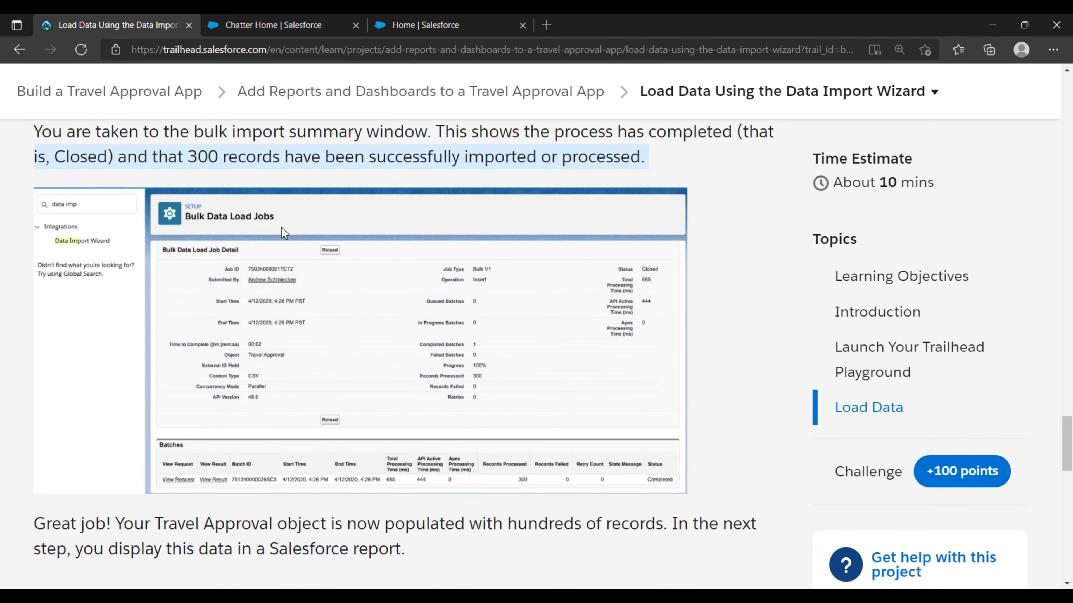
{"action": "left_click_drag", "start_coordinate": [22, 203], "coordinate": [757, 212]}
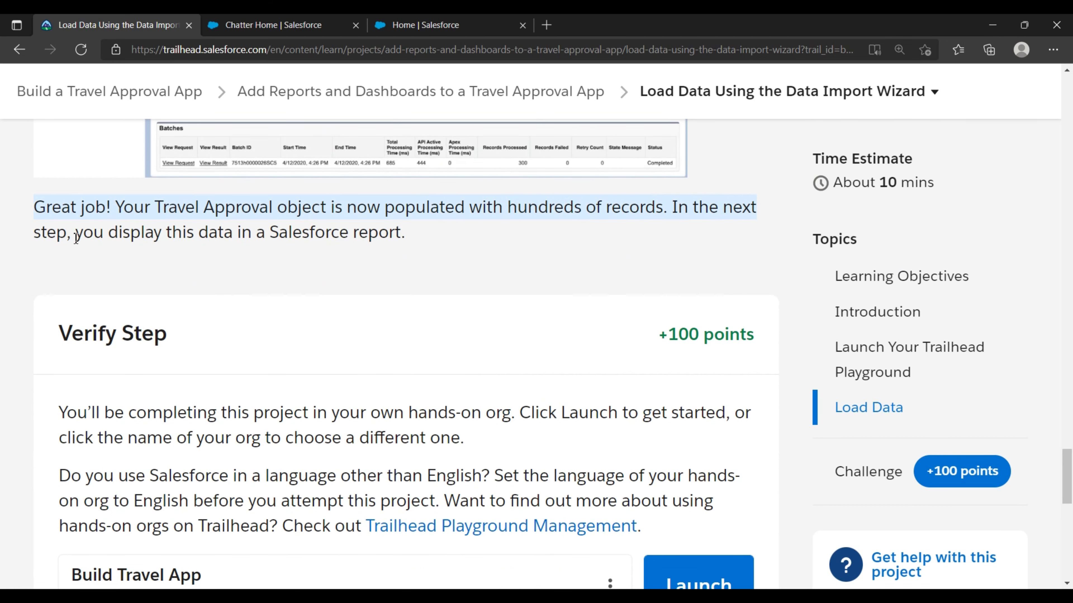
{"action": "left_click_drag", "start_coordinate": [32, 233], "coordinate": [435, 242]}
{"action": "left_click", "coordinate": [445, 257]}
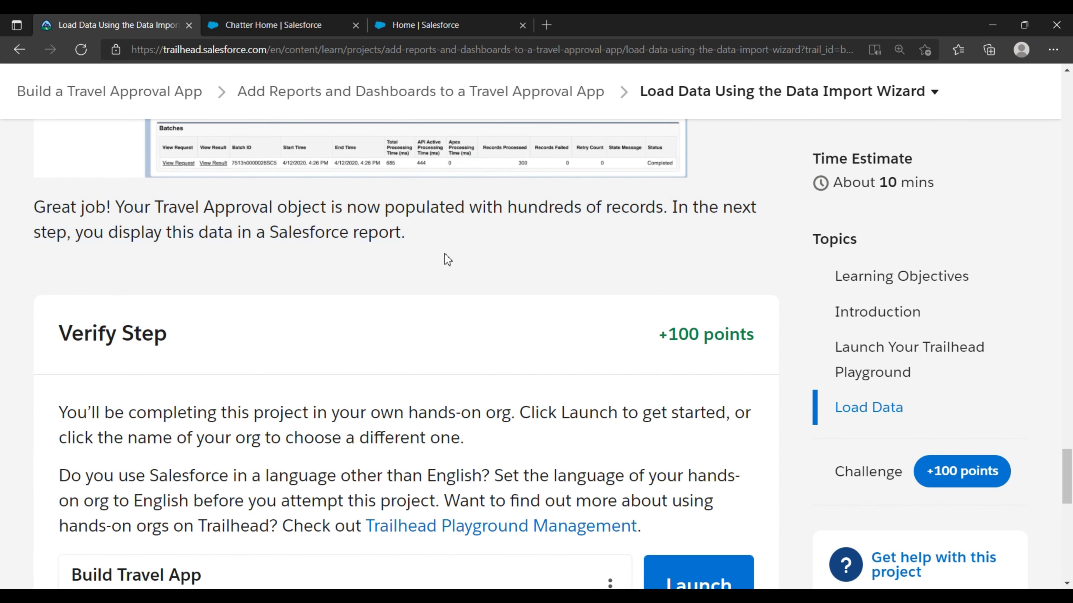
{"action": "scroll", "coordinate": [445, 256], "scroll_direction": "down", "scroll_amount": 5}
{"action": "left_click", "coordinate": [318, 446]}
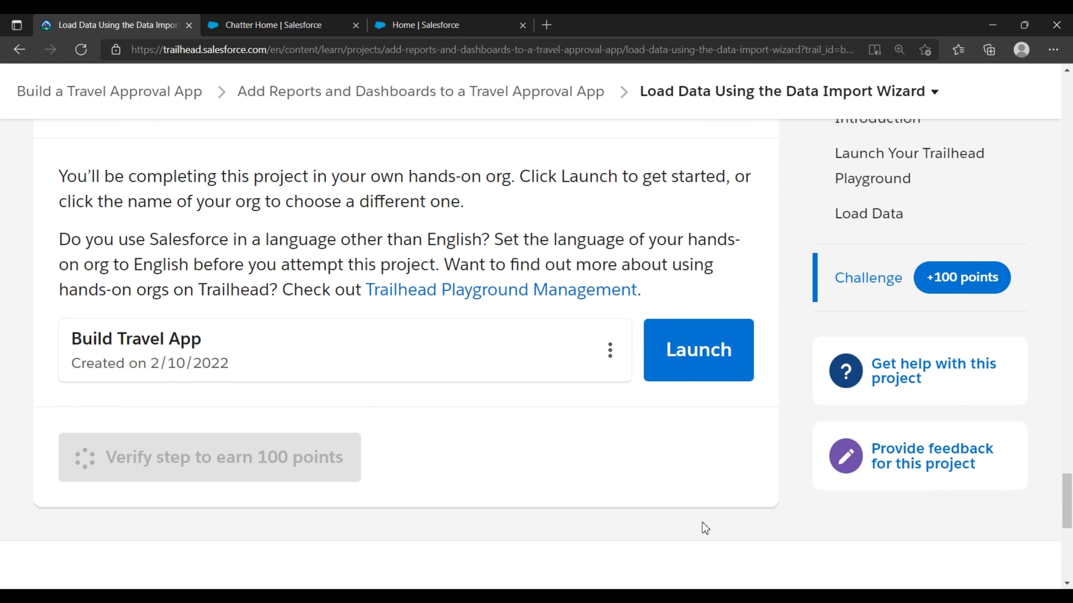